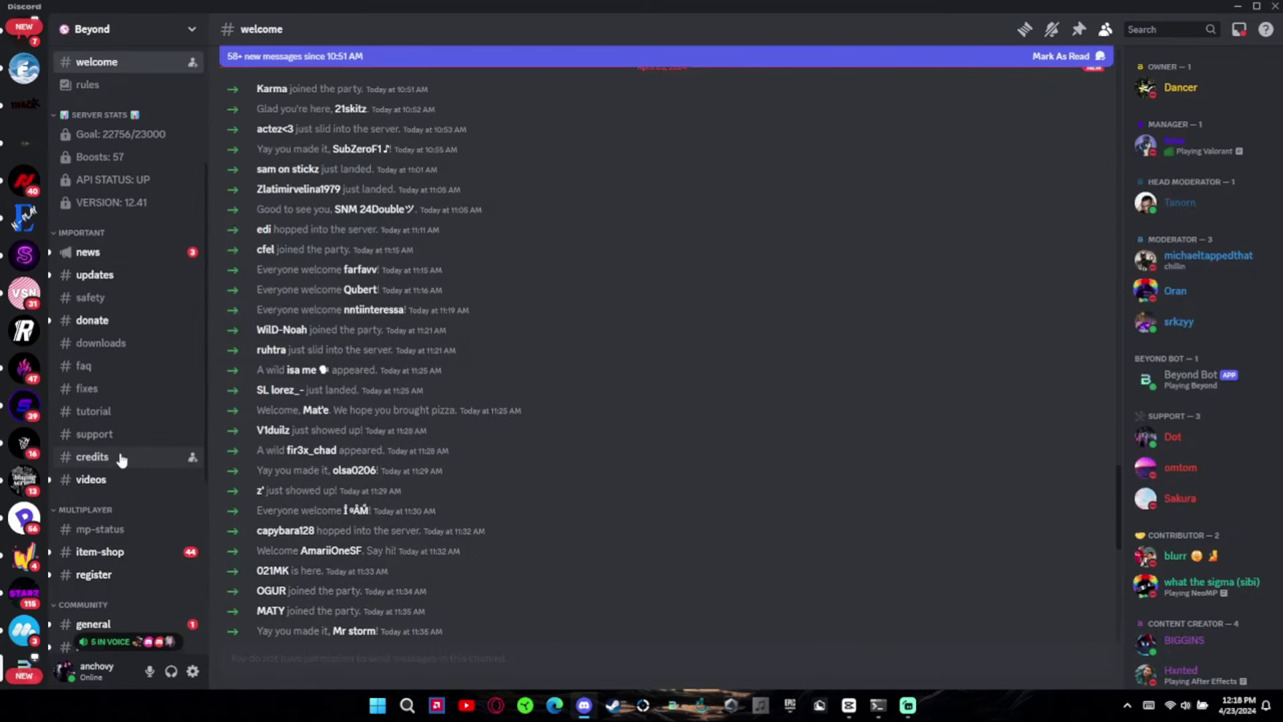
- Open #register and fill the /register command with an account email and password
left_click(107, 575)
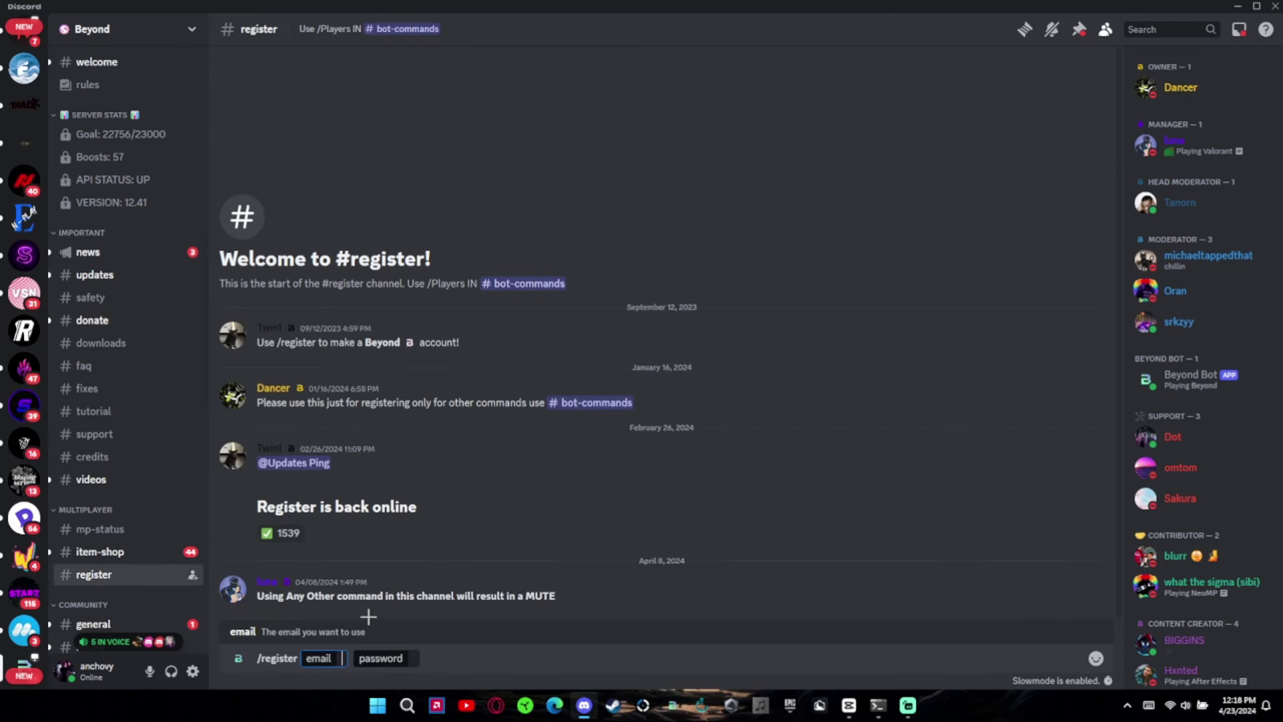
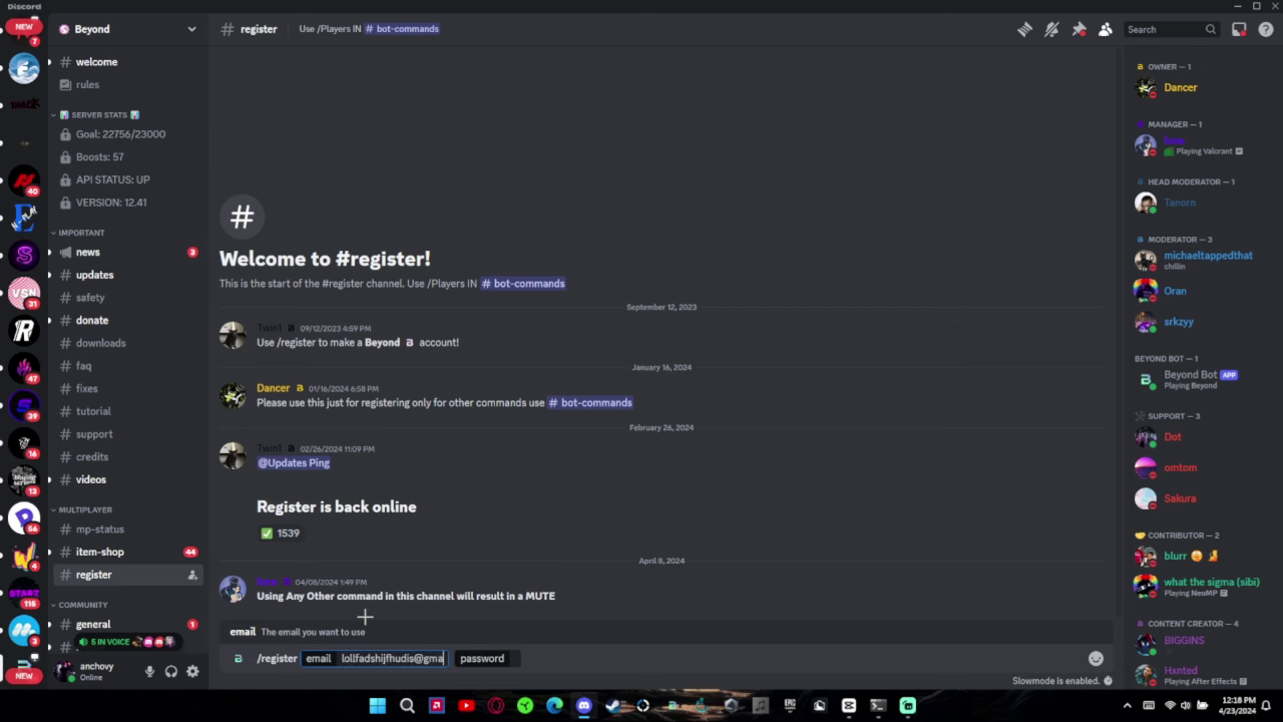
left_click(541, 656)
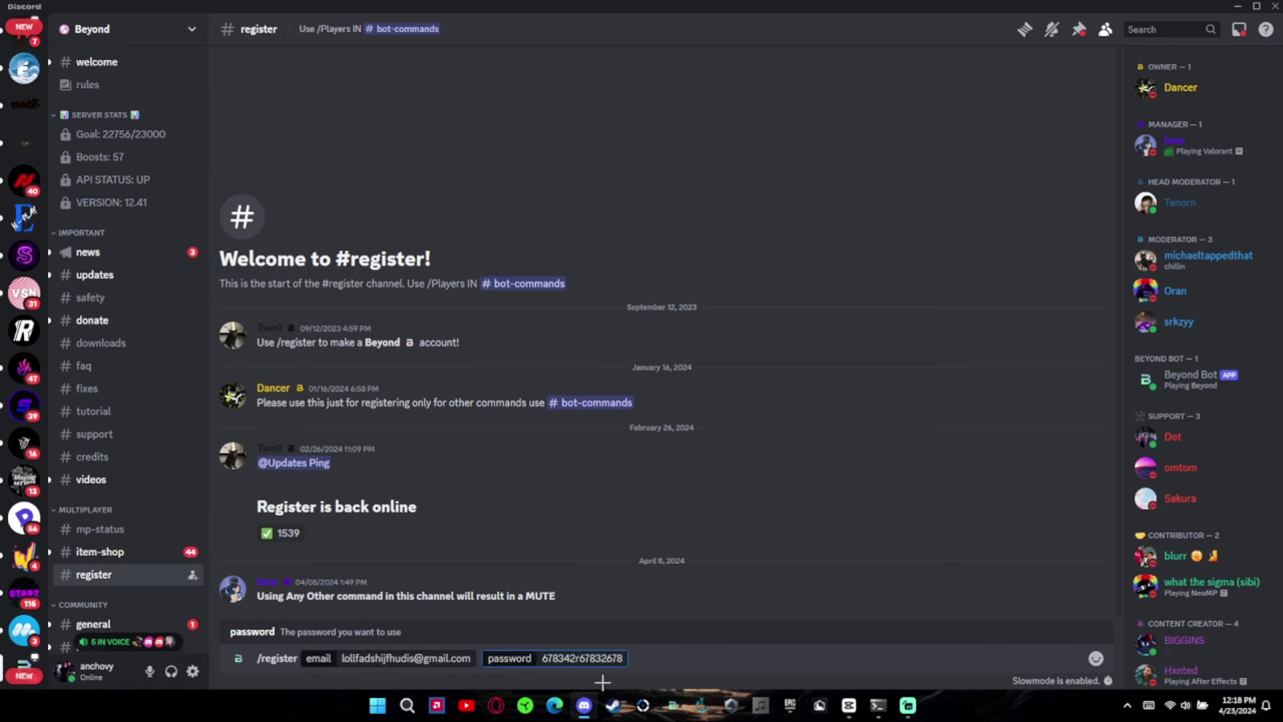
- Select the whole drafted /register command and delete it, leaving the message box empty
left_click_drag(629, 659, 691, 629)
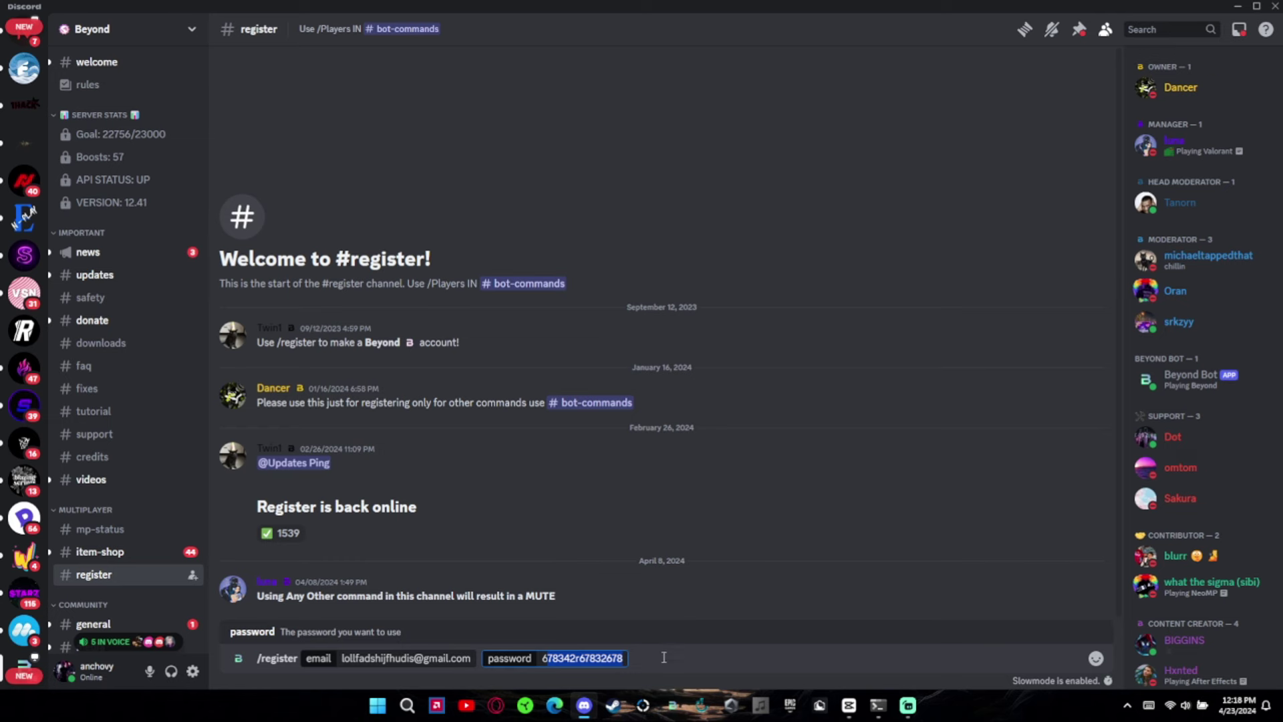
key("ctrl+a")
key("BackSpace")
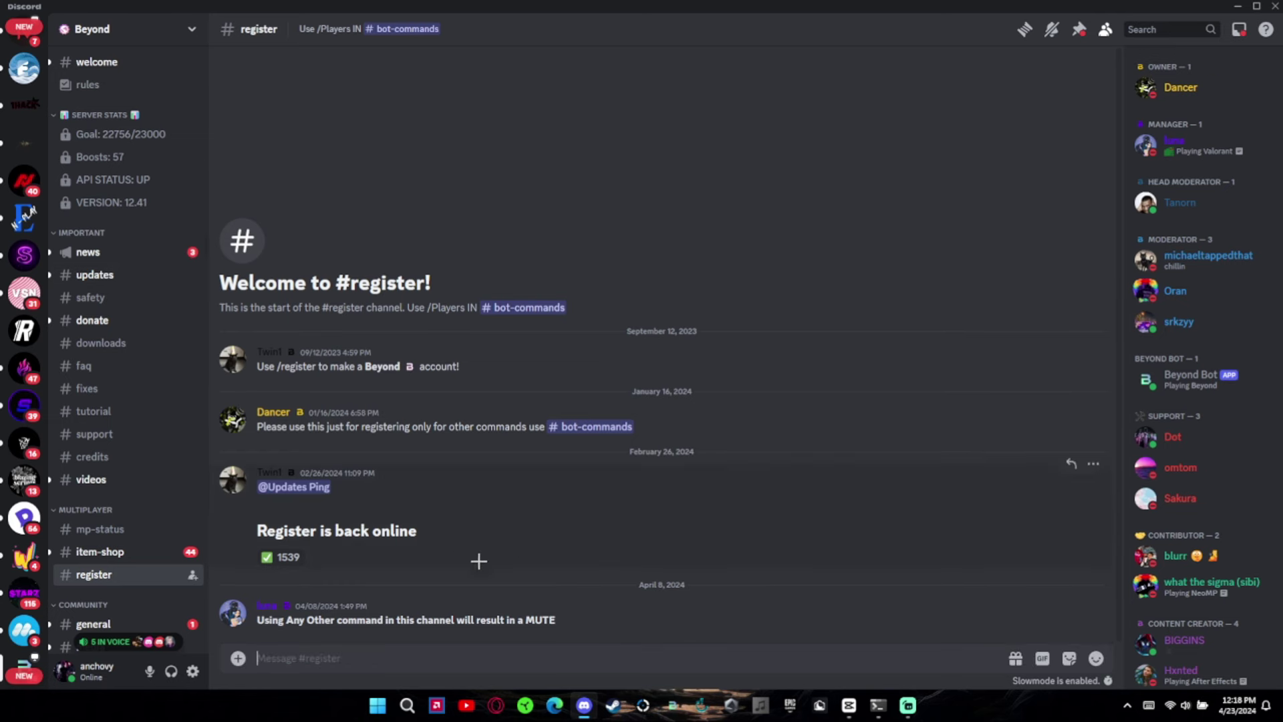
- Open #downloads, follow the .NET 8 download link in the browser, and return to Discord
left_click(79, 342)
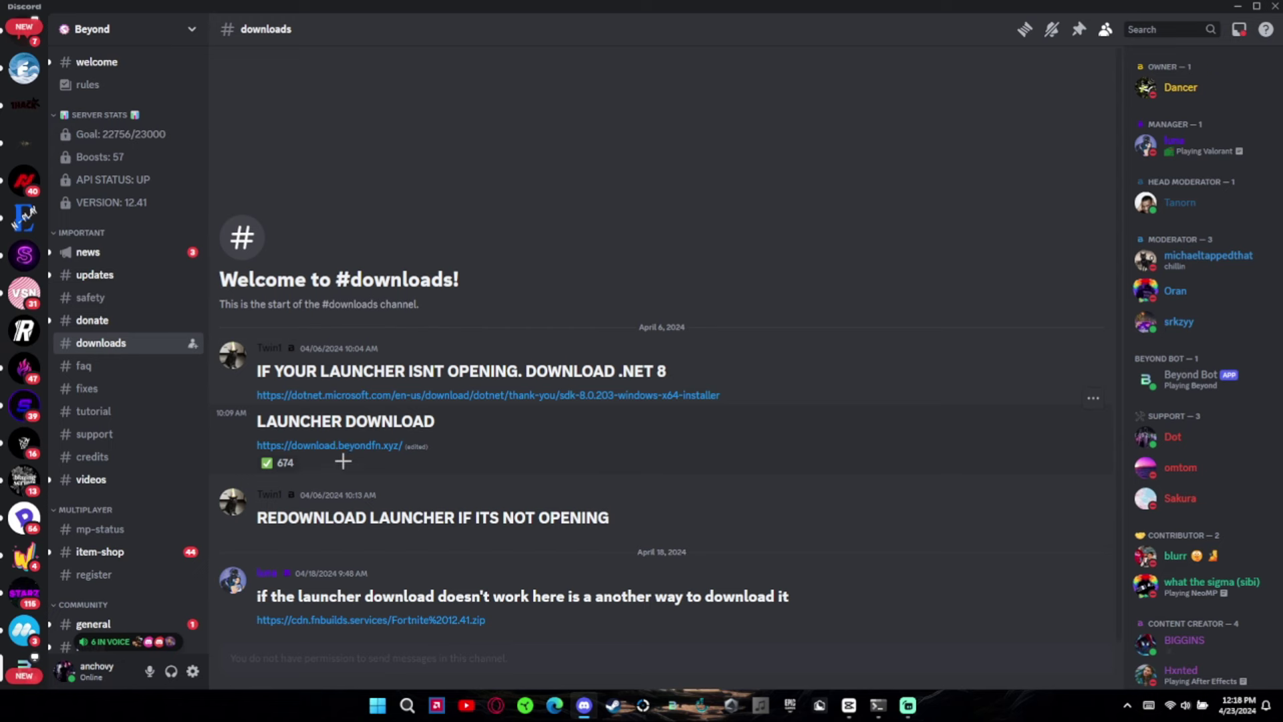
left_click_drag(258, 369, 675, 371)
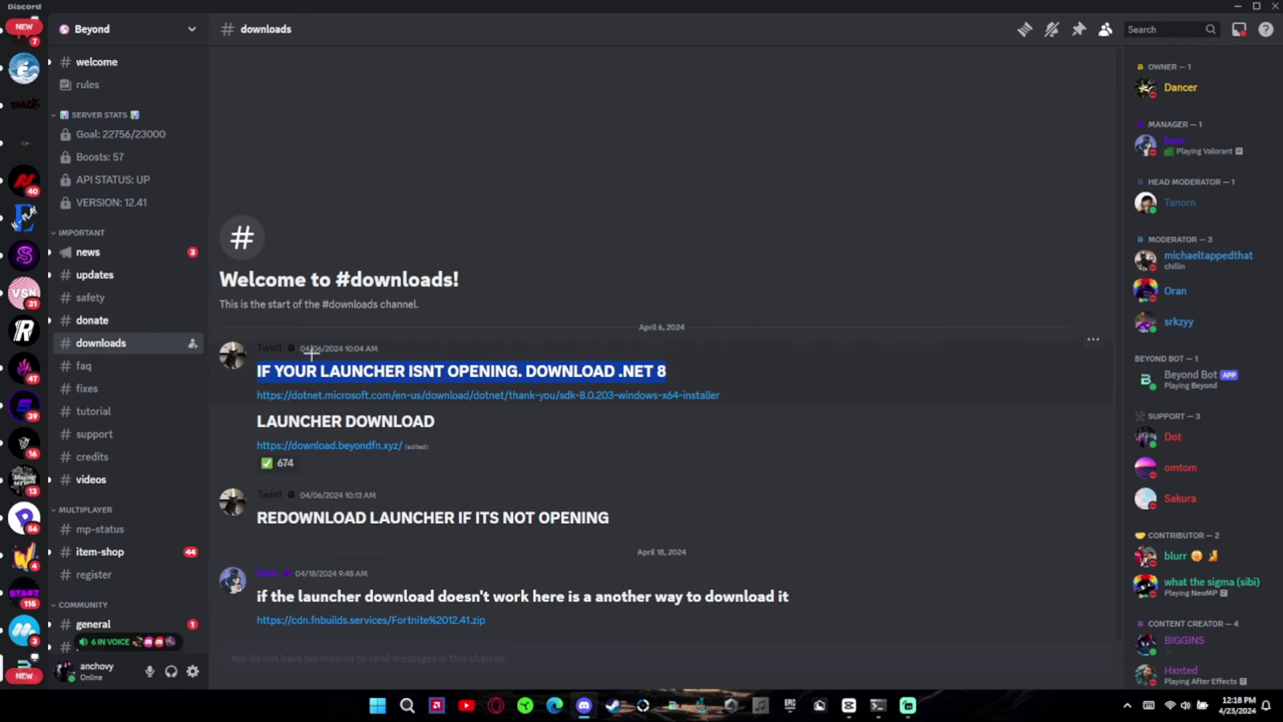
left_click(335, 347)
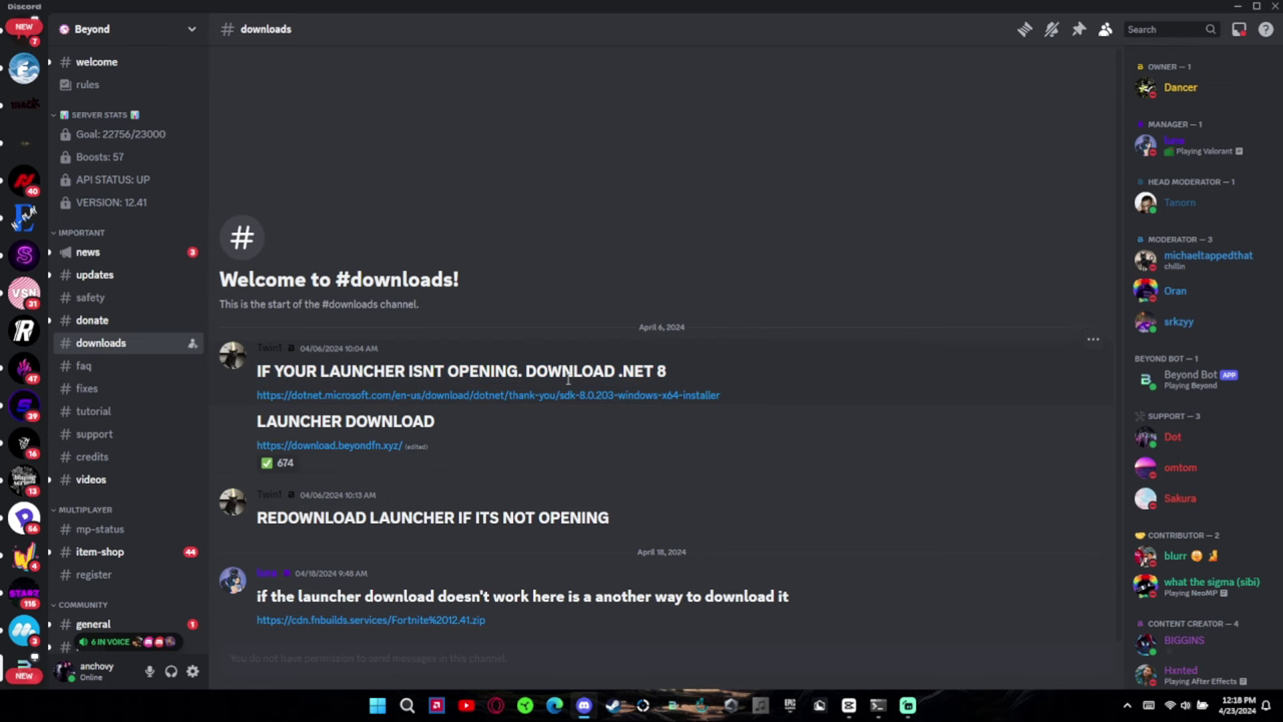
left_click(586, 397)
left_click(1276, 5)
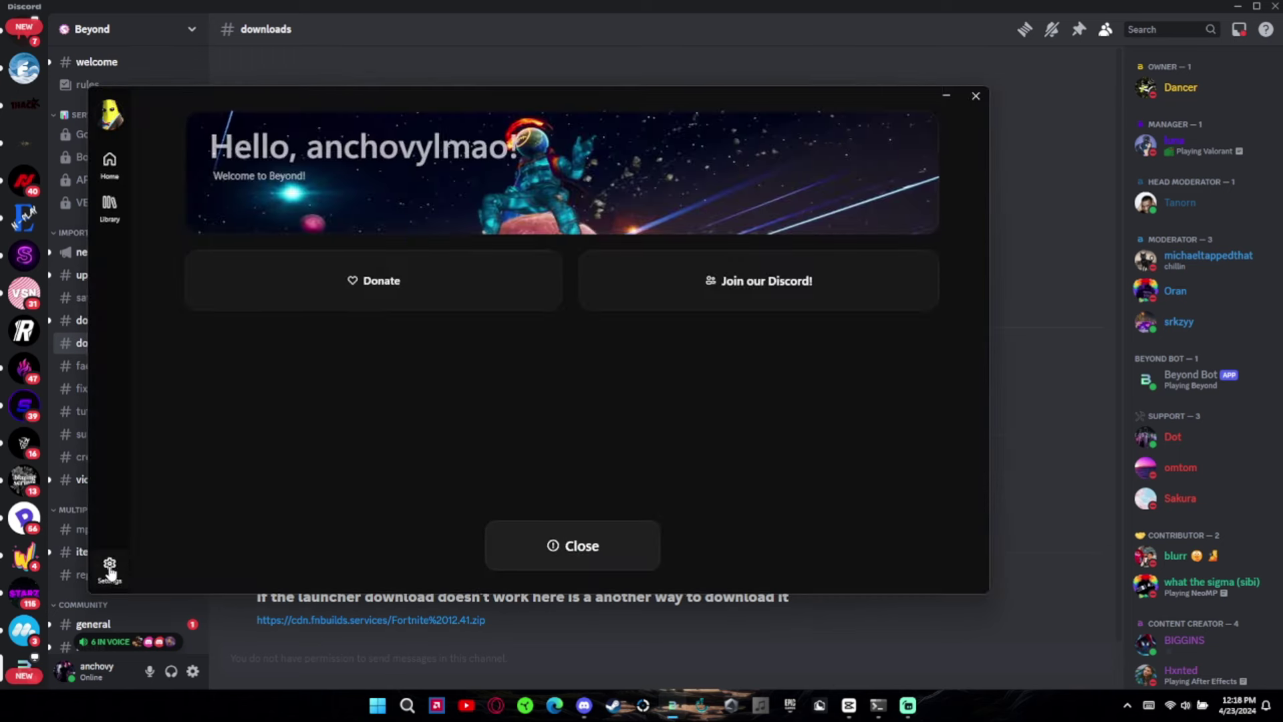
- In Beyond Launcher, decline the log-out restart to stay signed in, then go Home
left_click(109, 565)
left_click(669, 519)
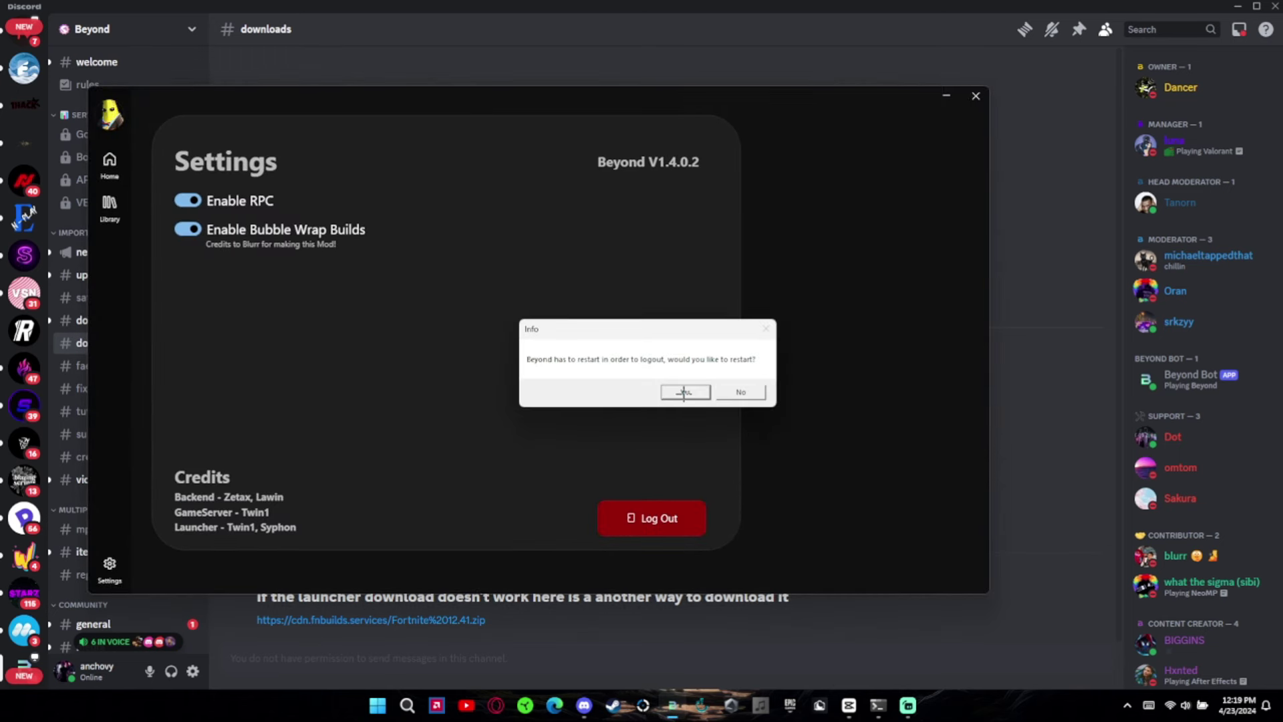
left_click(732, 393)
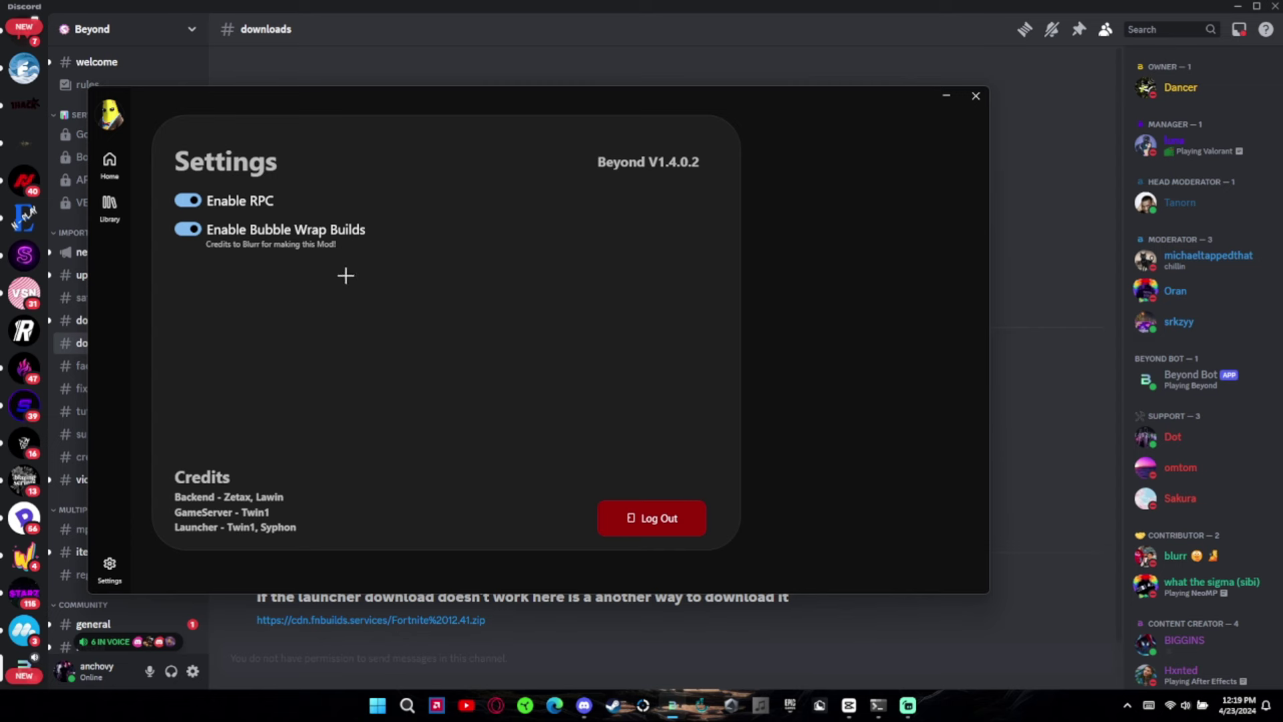
left_click(109, 163)
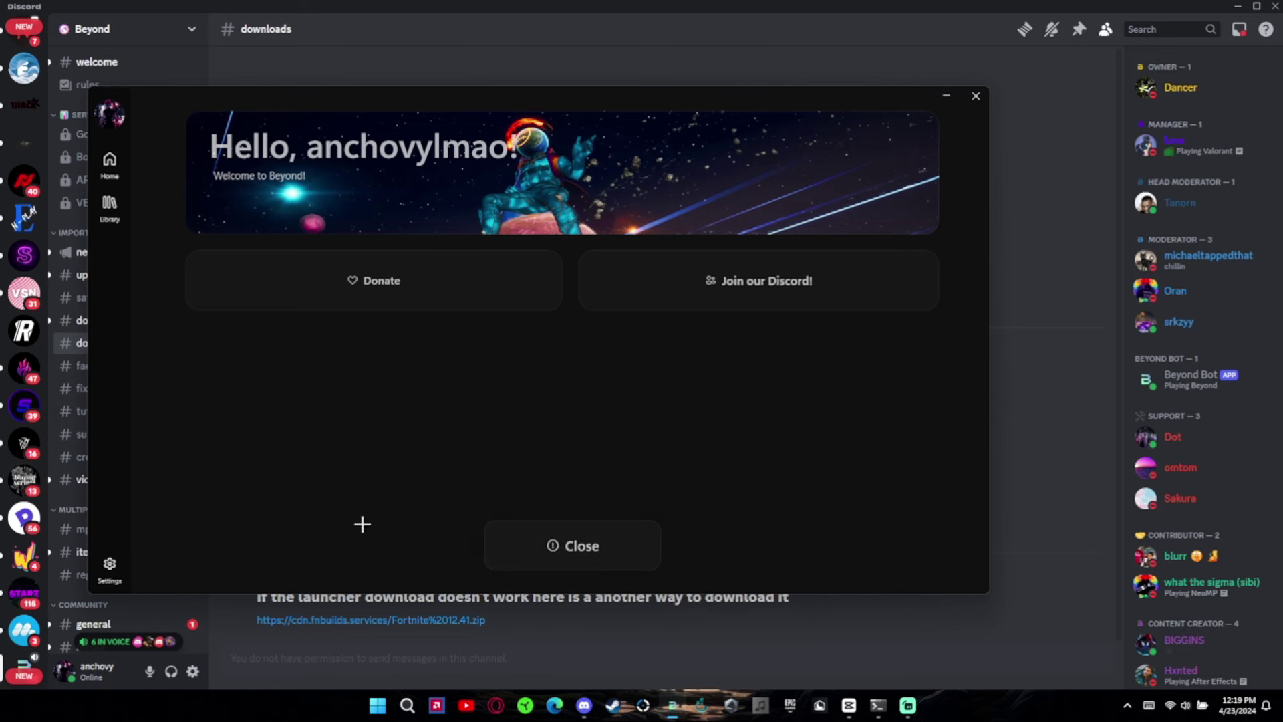
- Show the launcher's Library with the 12.41 build, copying the alternate cdn link from Discord
left_click(107, 568)
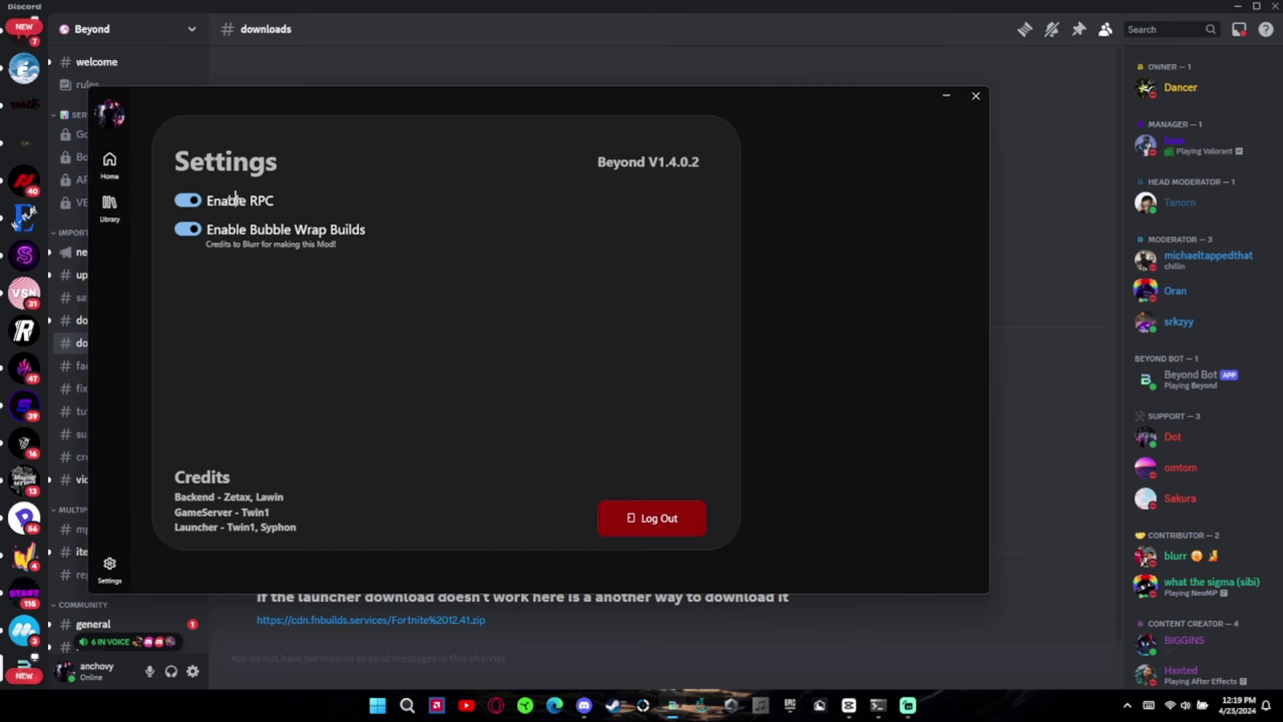
left_click(101, 204)
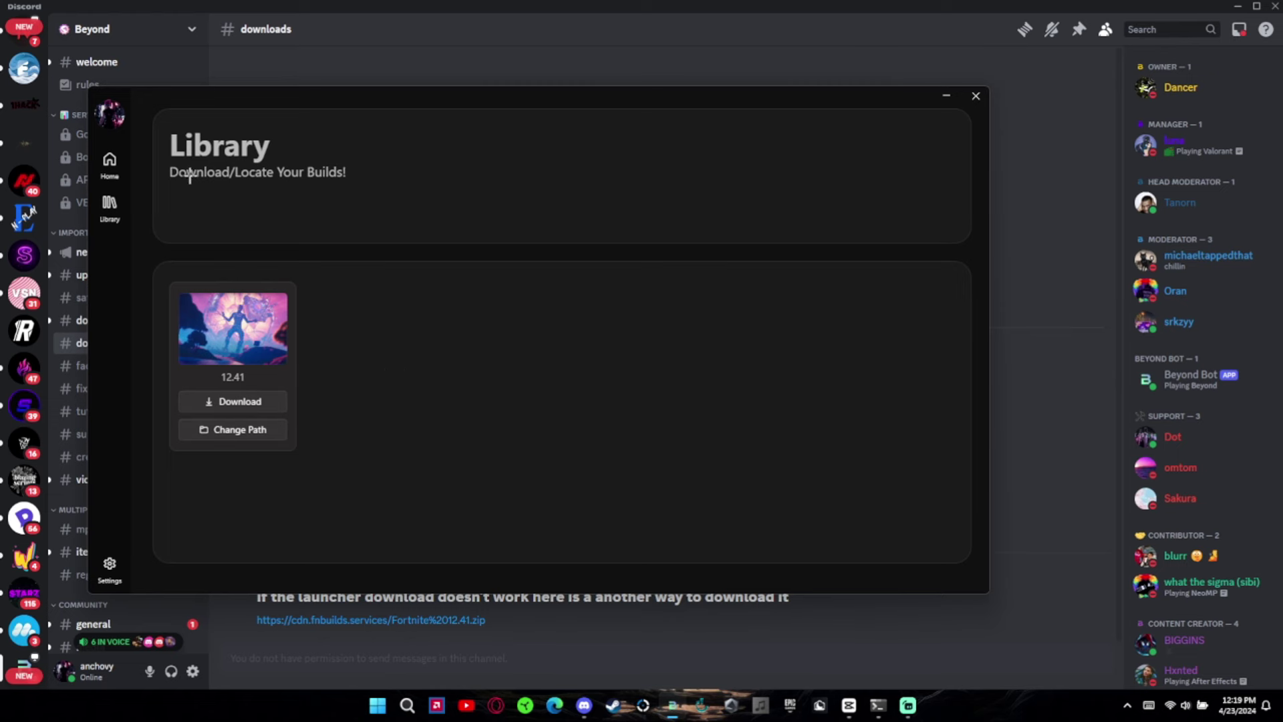
key("alt+Tab")
left_click_drag(517, 619, 214, 615)
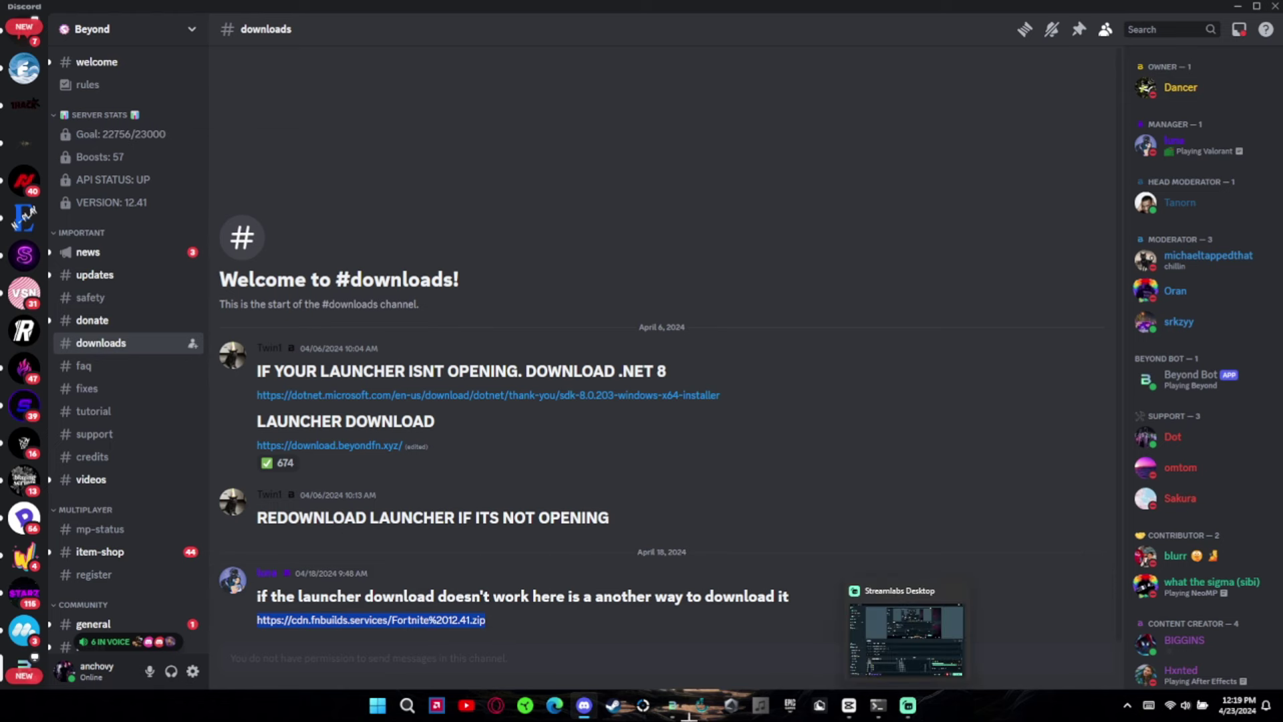
key("alt+Tab")
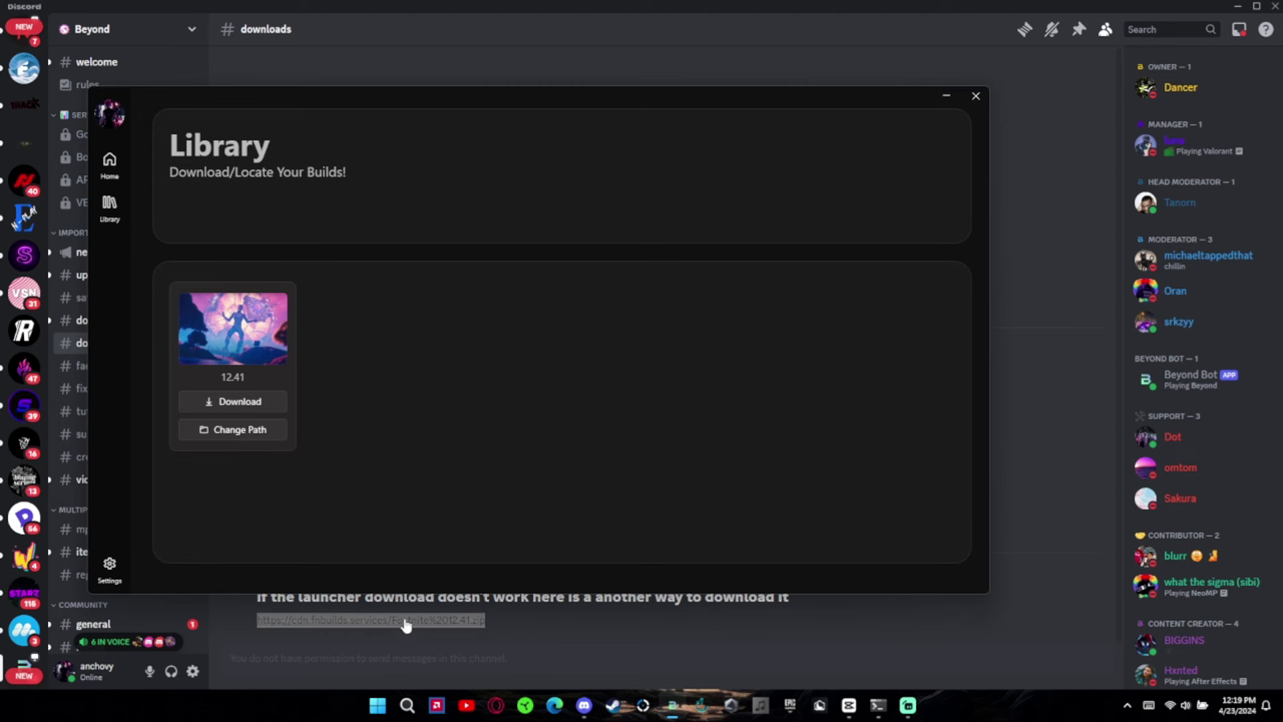
- Download the 12.41 build (83 GB) into the chosen folder and close the finished installer
left_click(232, 401)
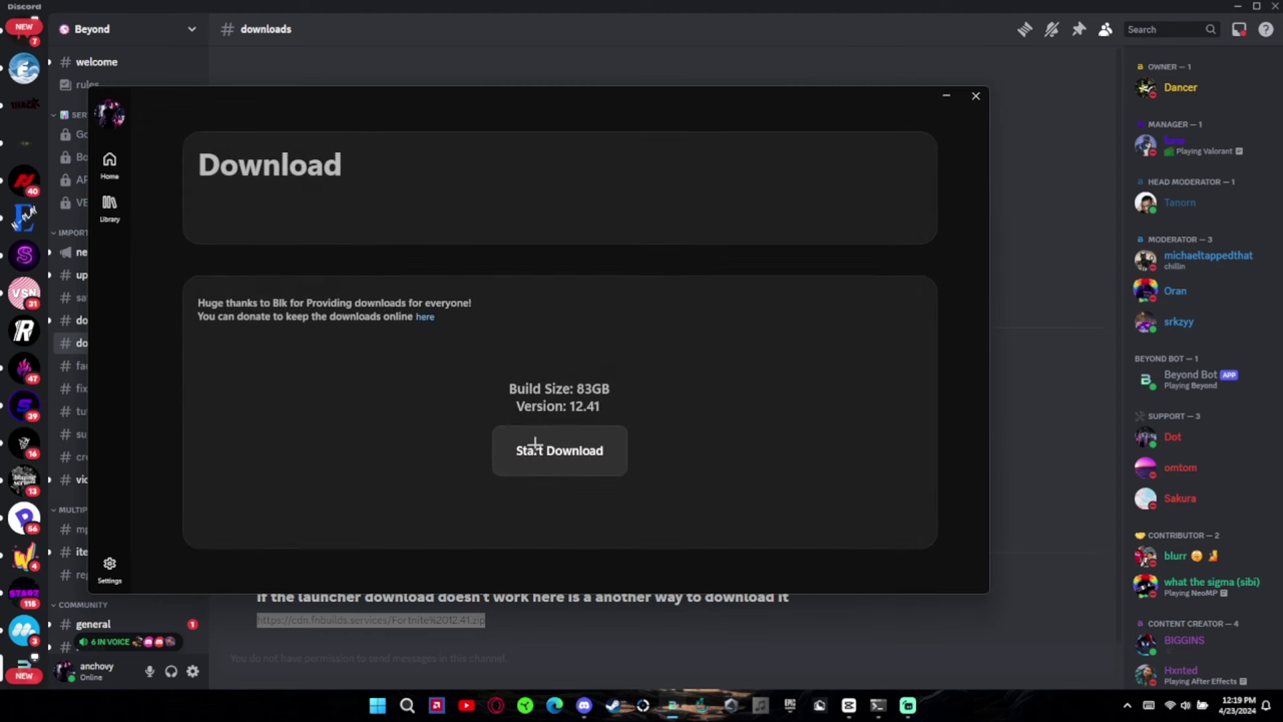
left_click(544, 450)
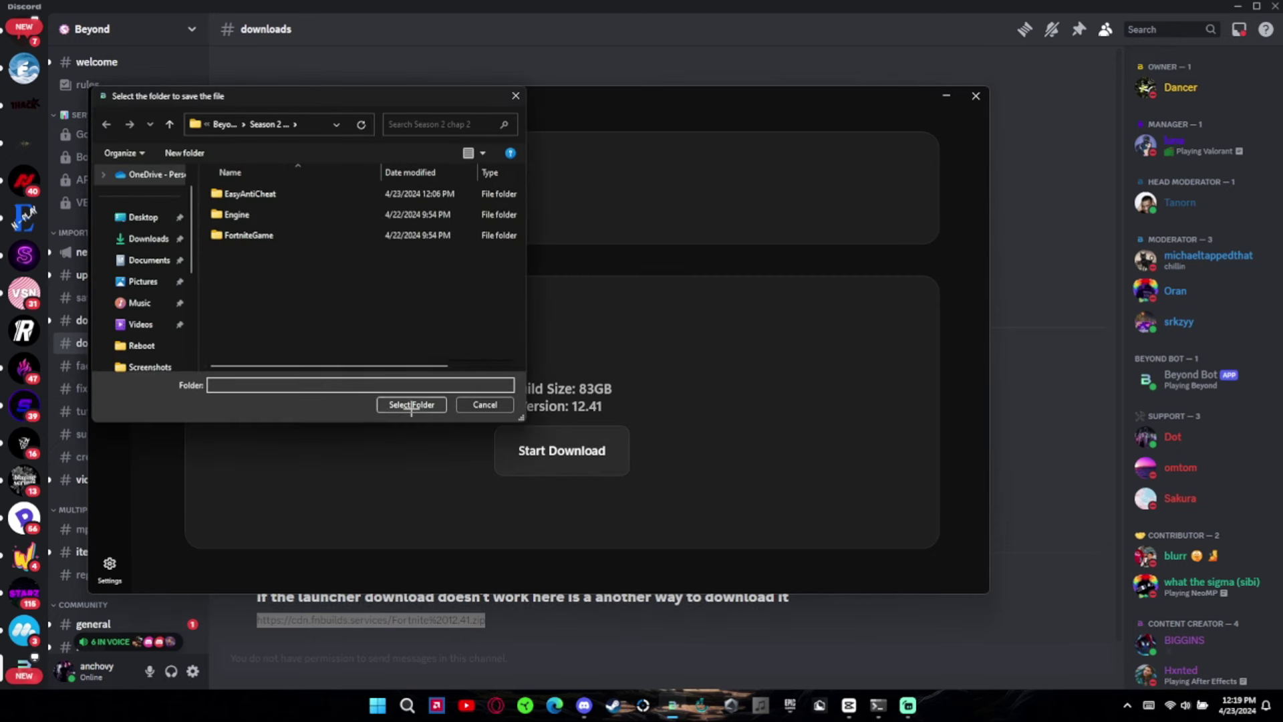
left_click(411, 404)
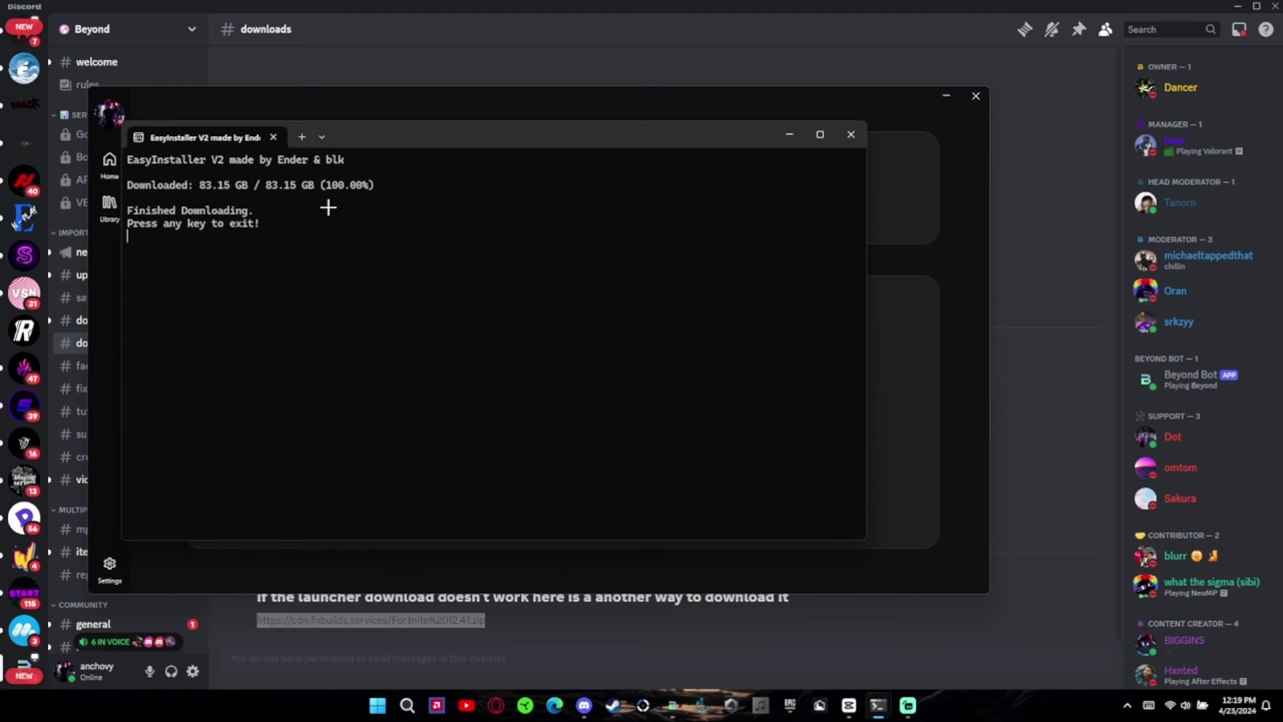
key("Return")
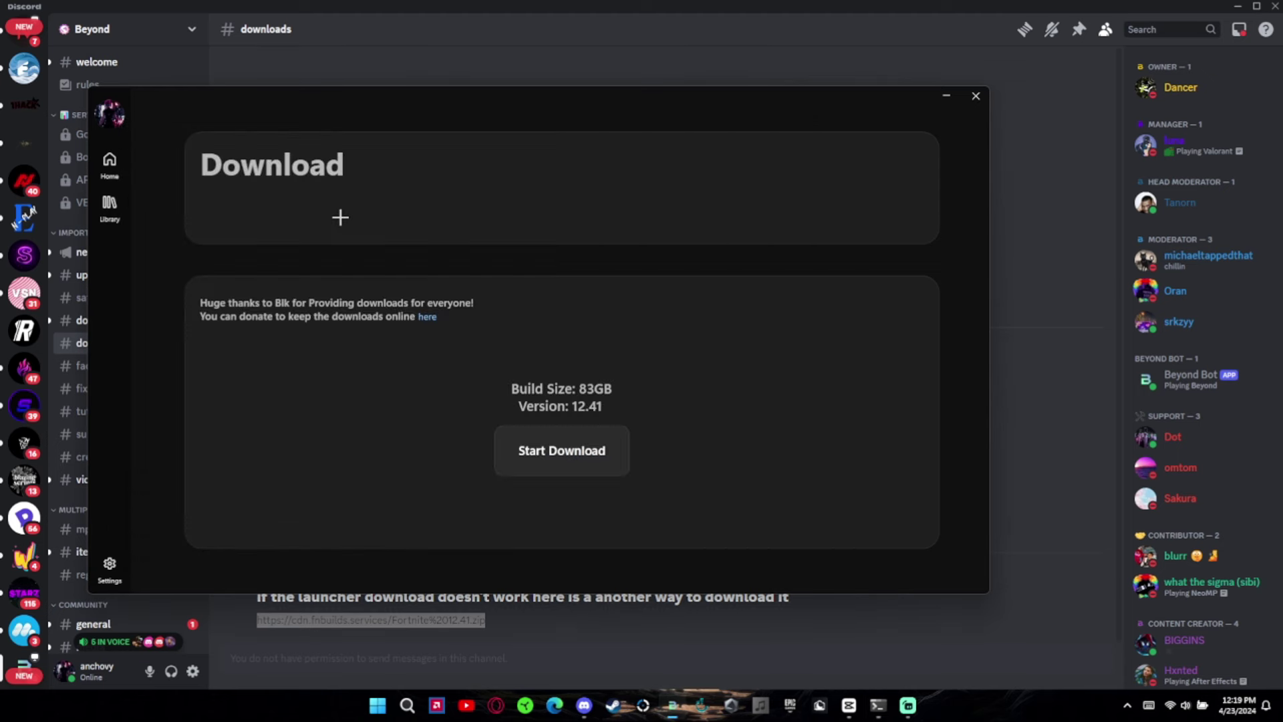
- Launch the 12.41 build from the Home page, then open the #beyond channel in Discord
left_click(107, 167)
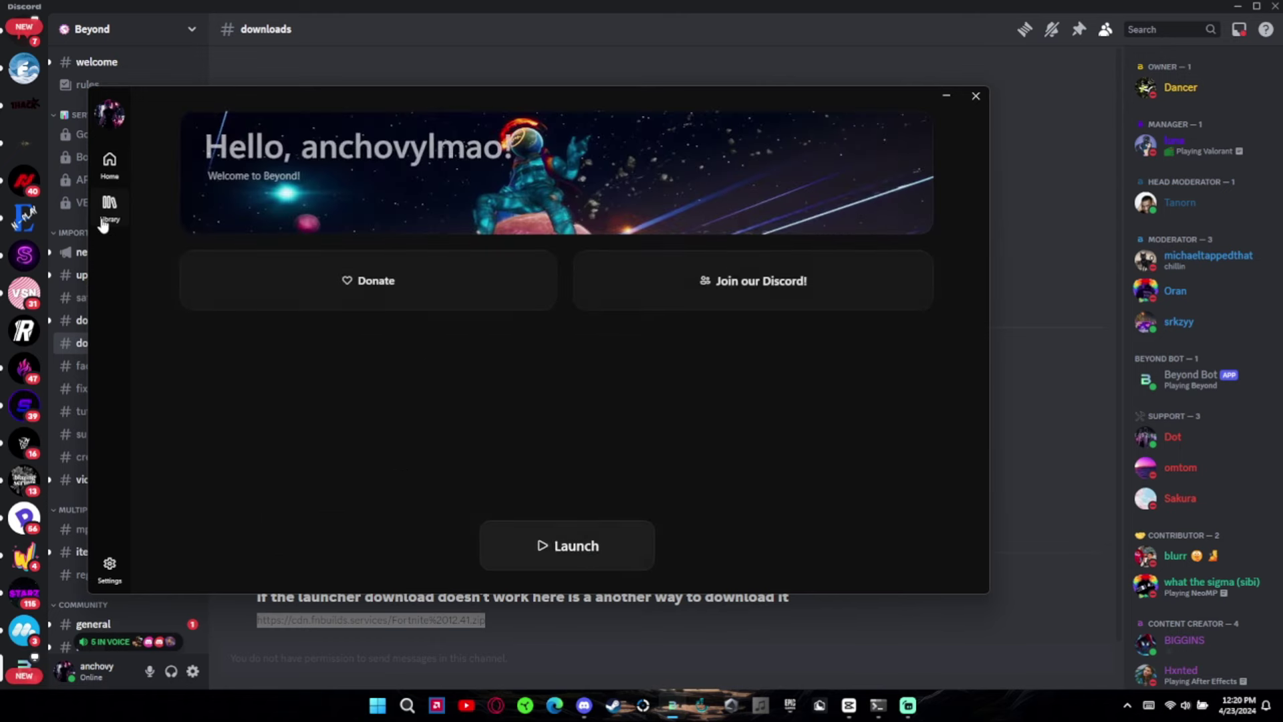
left_click(109, 204)
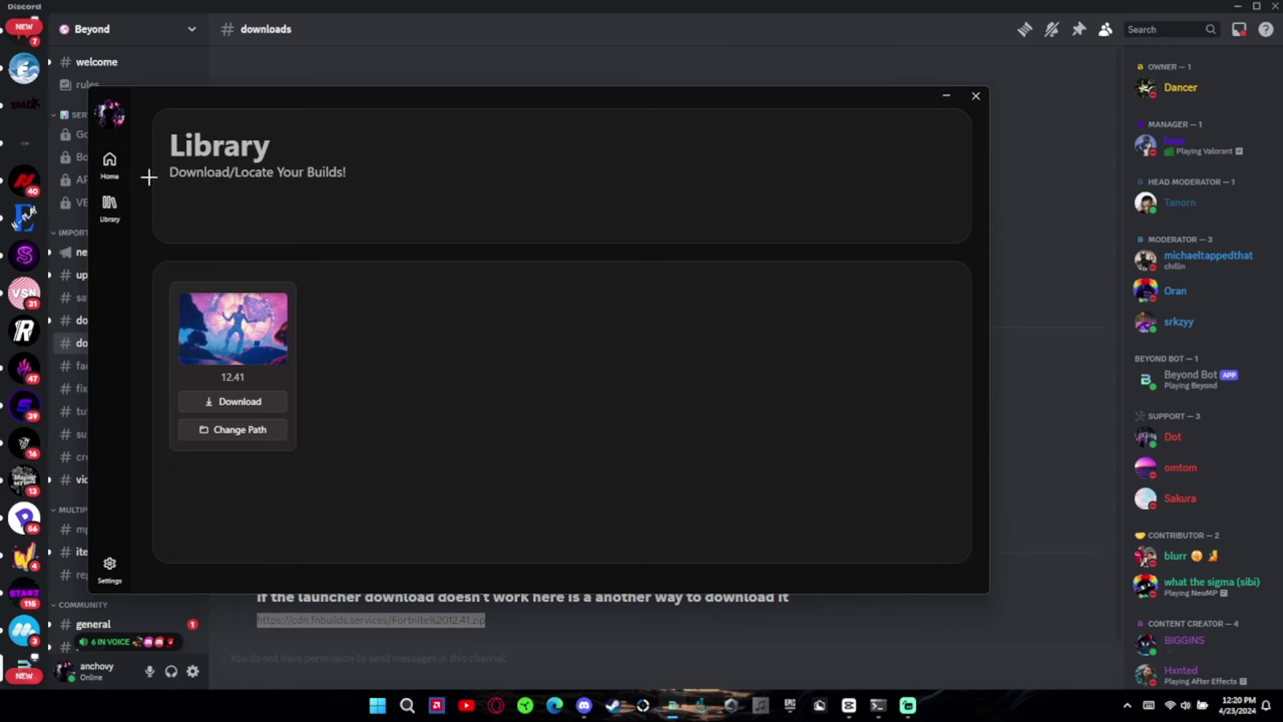
left_click(107, 160)
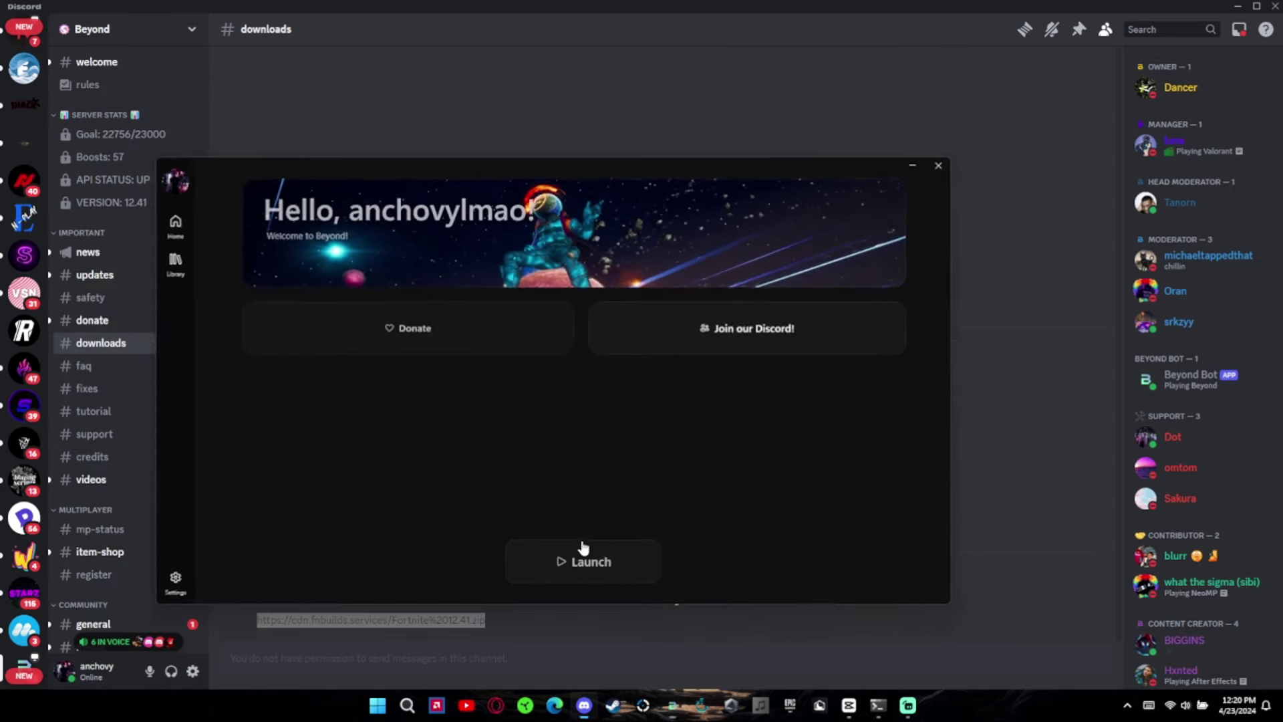
left_click(582, 555)
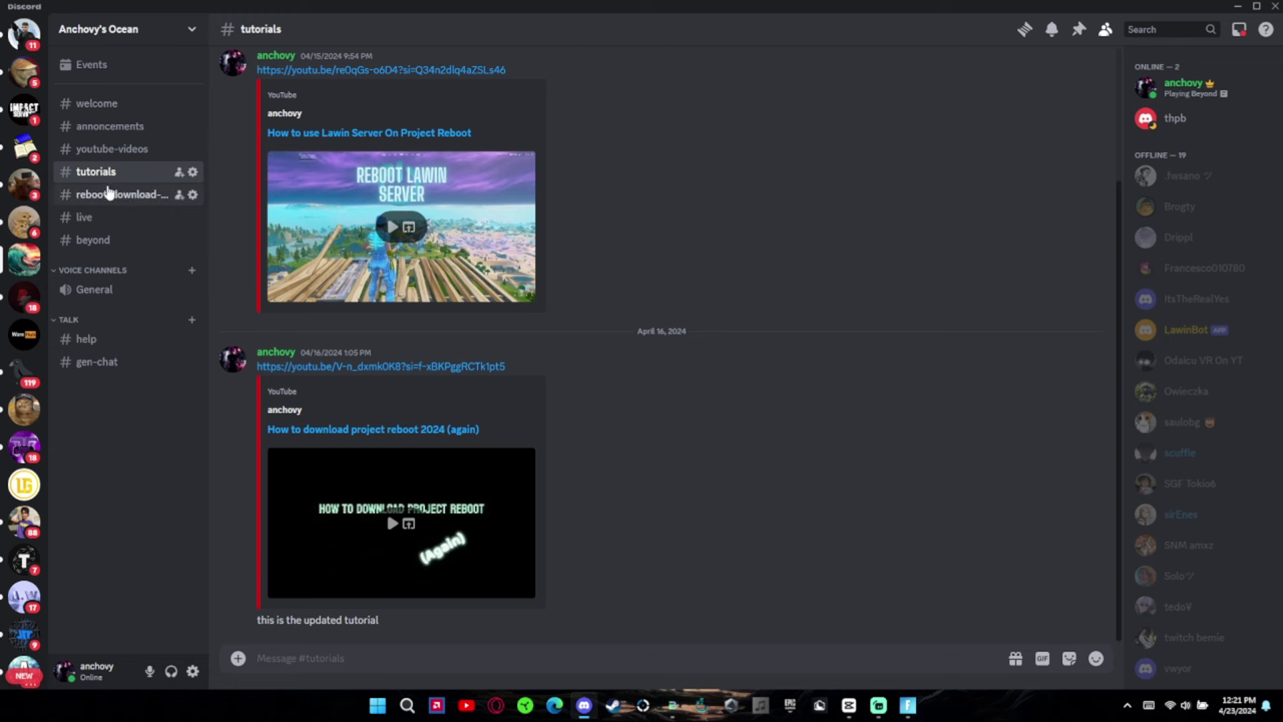
left_click(107, 246)
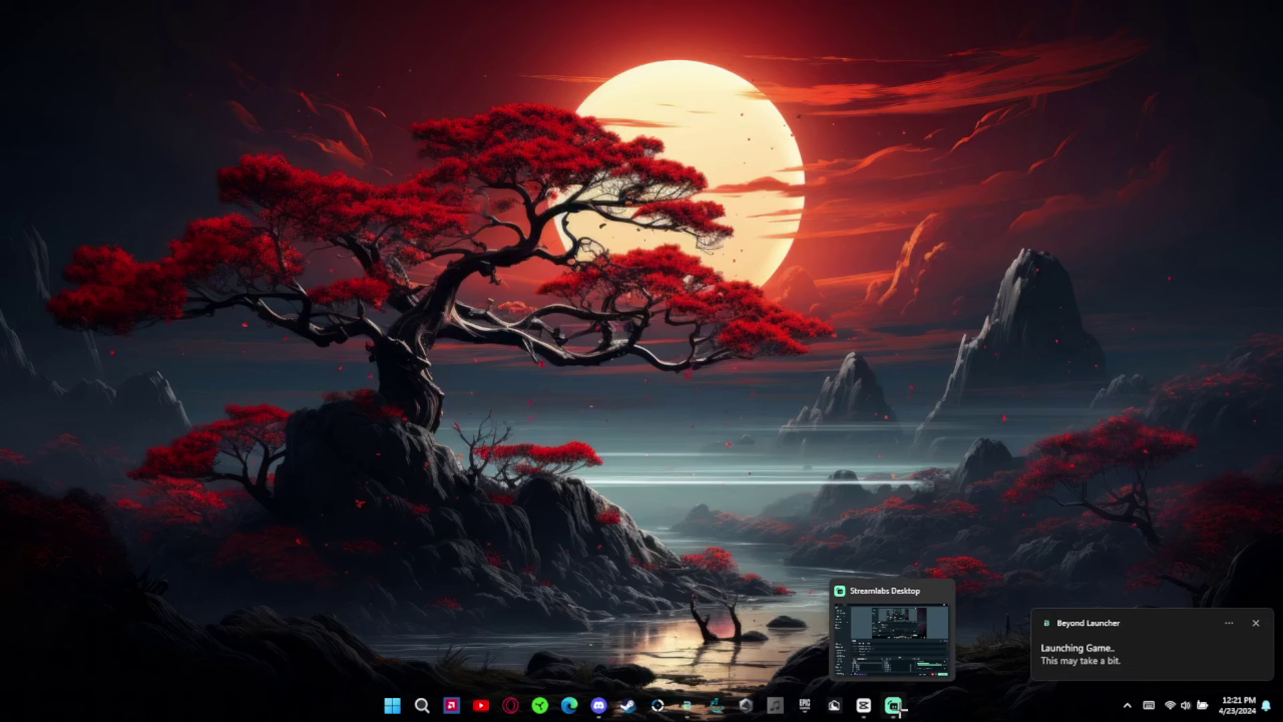
- Play Subscription, Tip and Host test alerts from Streamlabs Desktop's Test Widgets
left_click(894, 705)
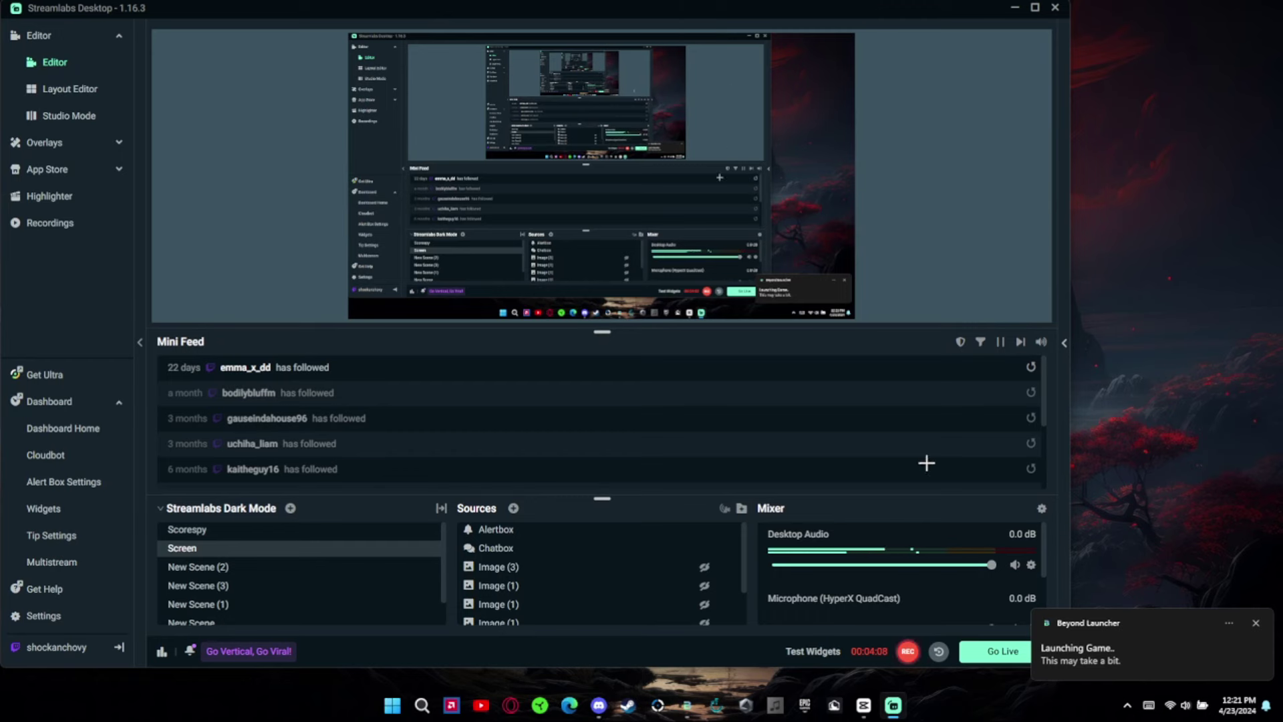
right_click(916, 647)
left_click(829, 649)
left_click(648, 650)
left_click(694, 651)
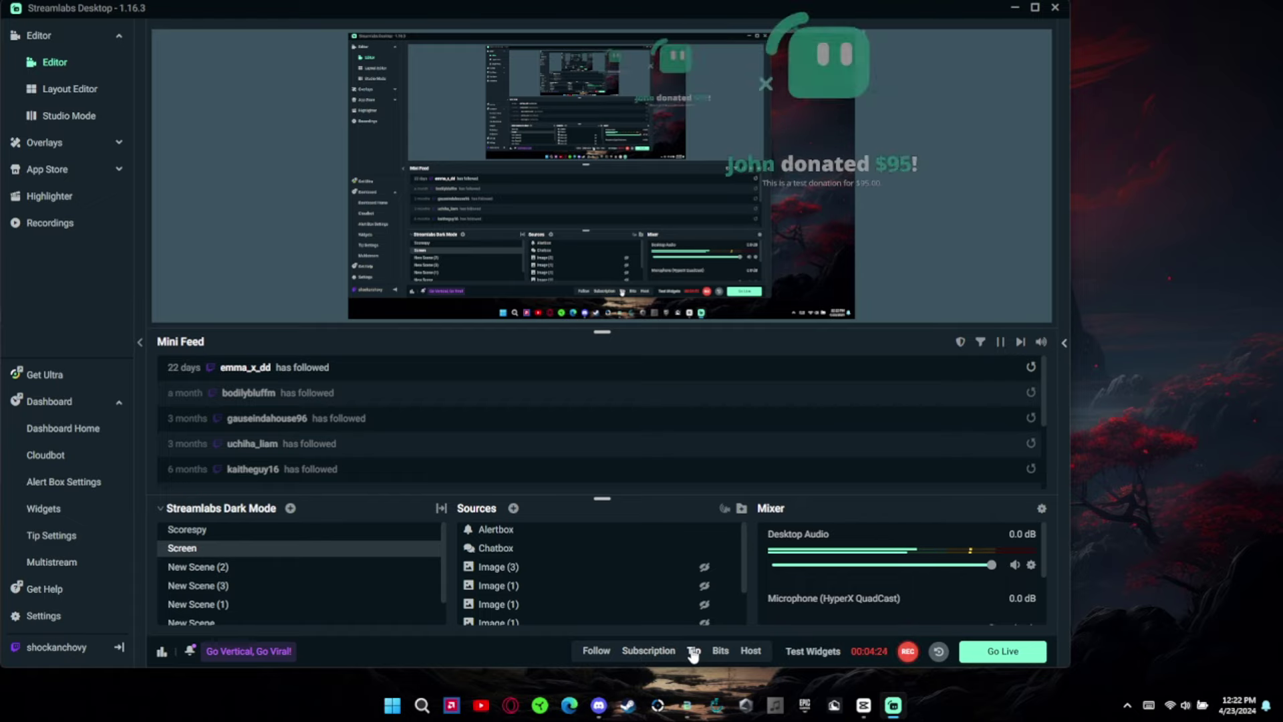
left_click(751, 650)
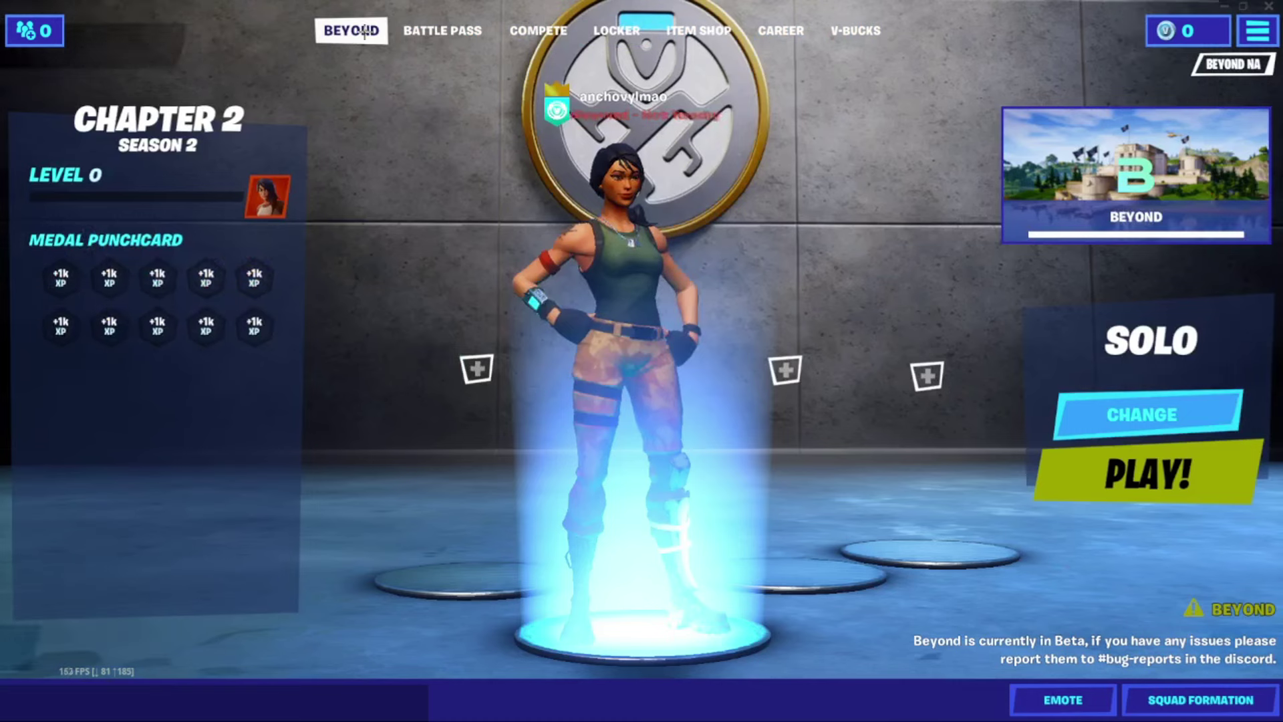
- Check NAE server status in Beyond's #mp-status, then start Solo matchmaking in Fortnite
key("super")
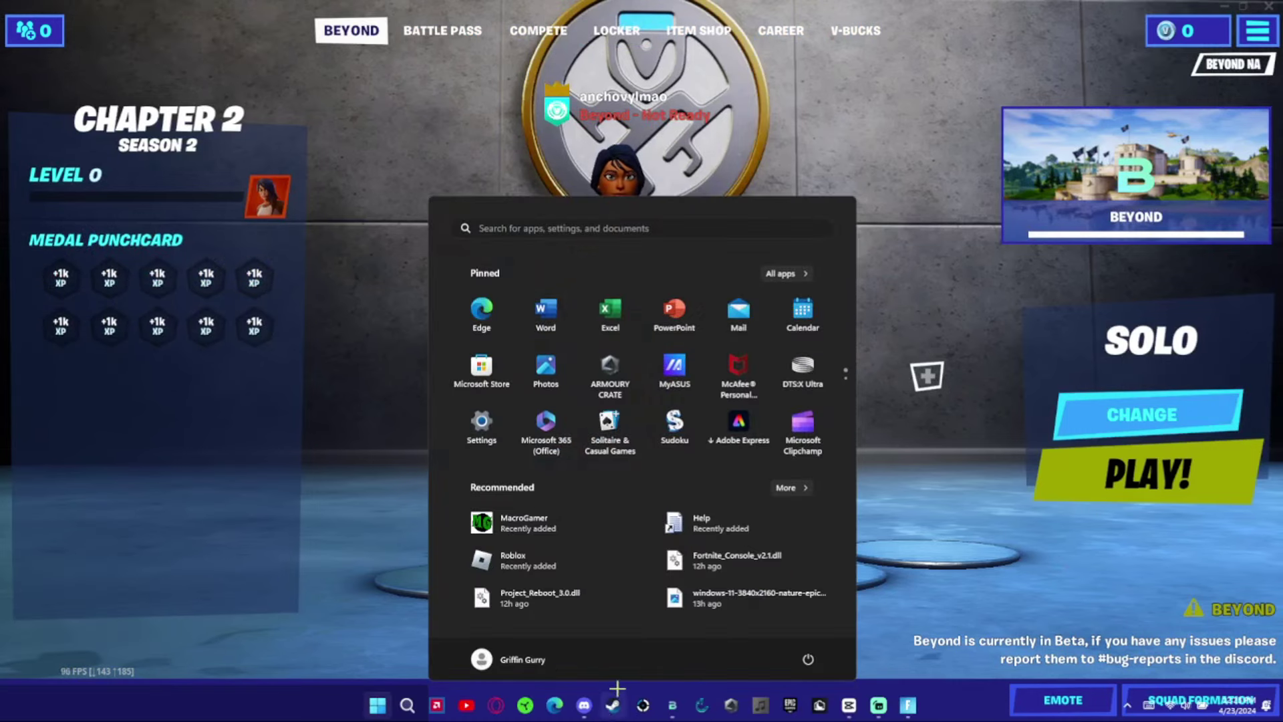
left_click(585, 705)
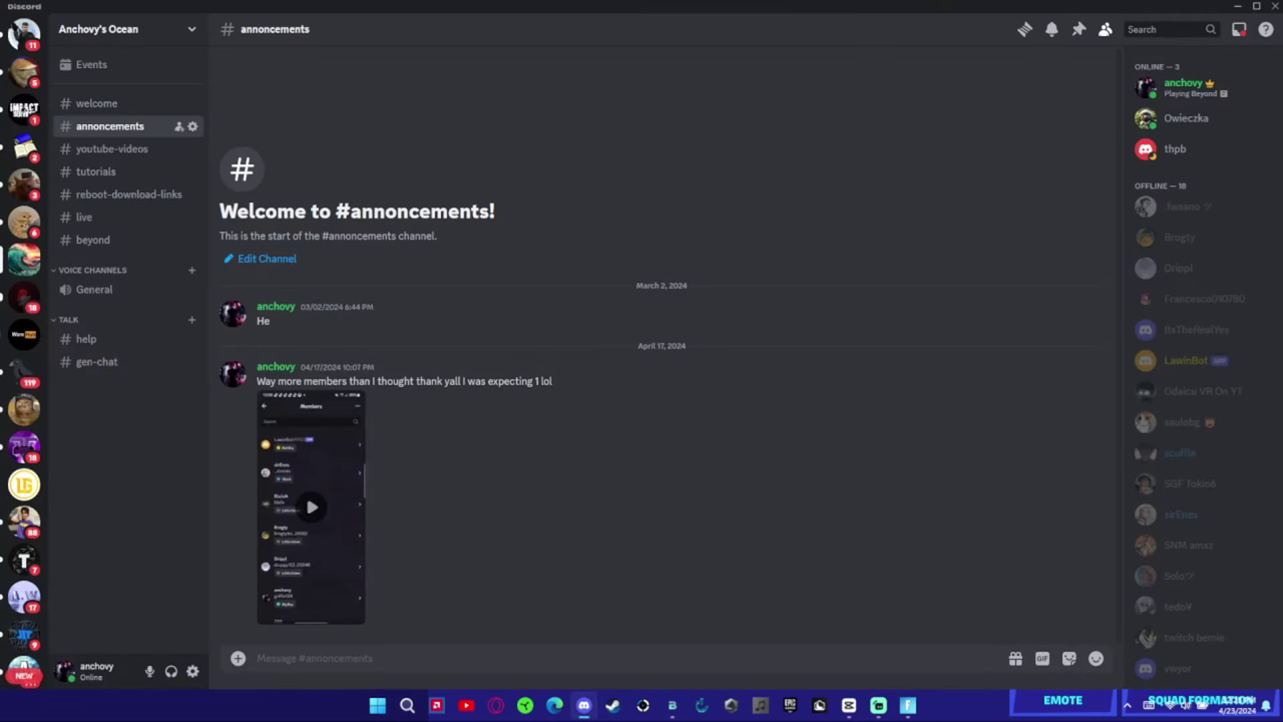
left_click(100, 241)
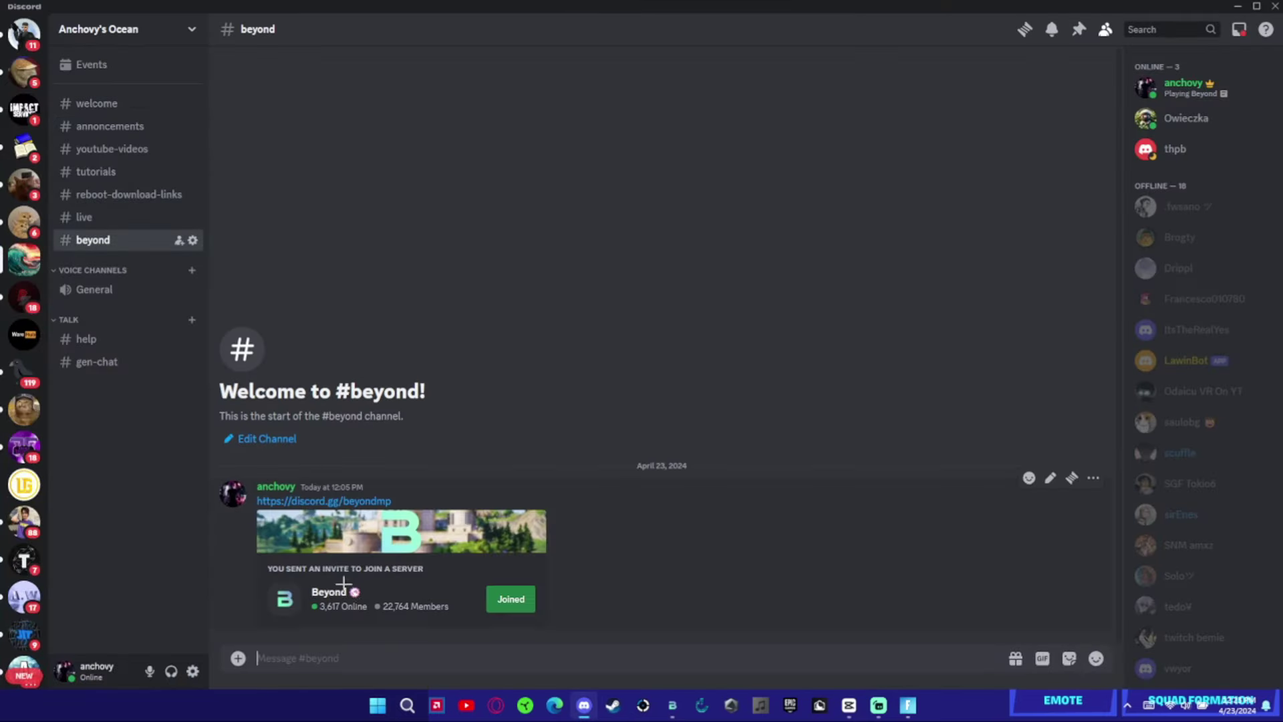
left_click(510, 599)
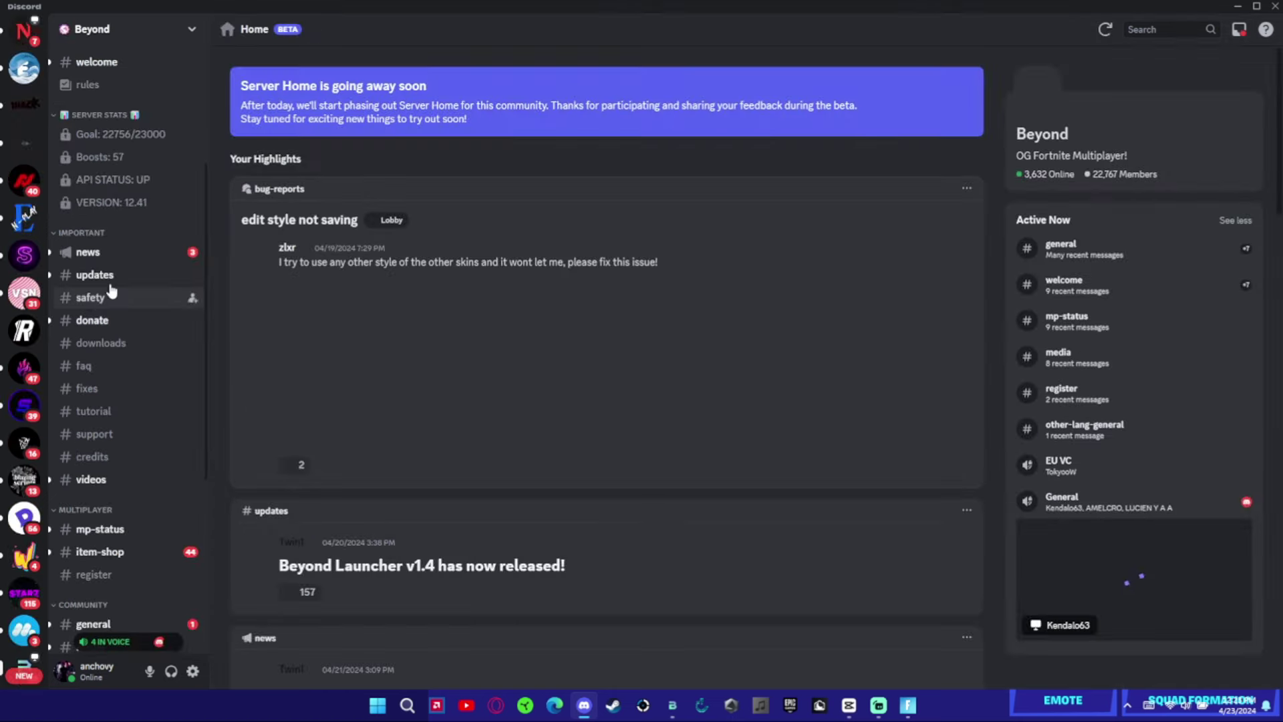
left_click(124, 531)
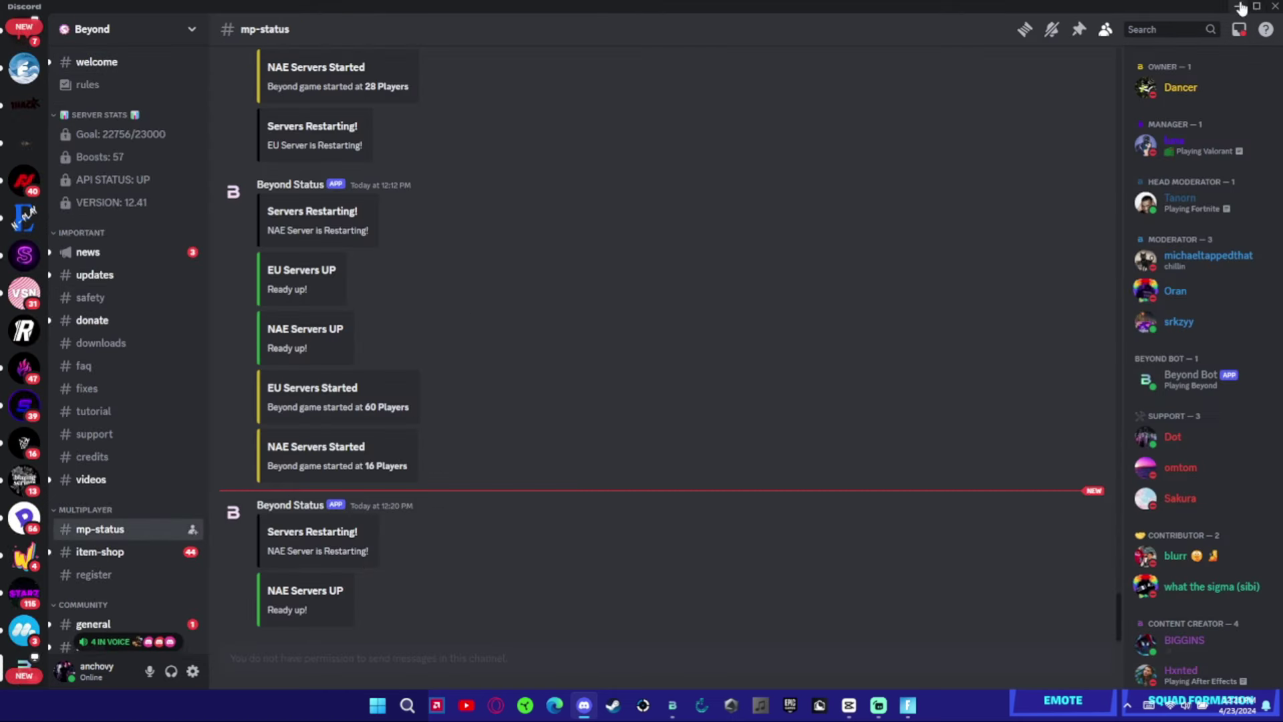
key("alt+Tab")
left_click(1146, 473)
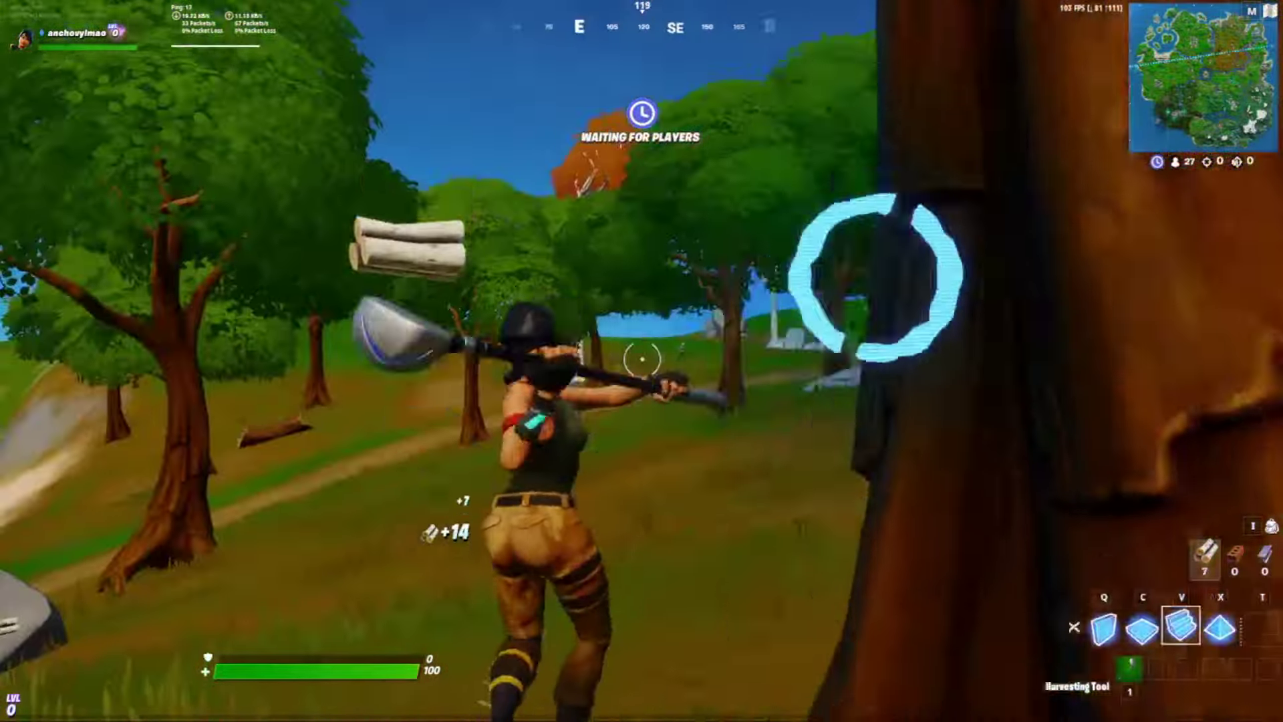
- Build ramps, walls and floors overhead while climbing, then place a ramp ahead
left_click(642, 361)
left_click(641, 361)
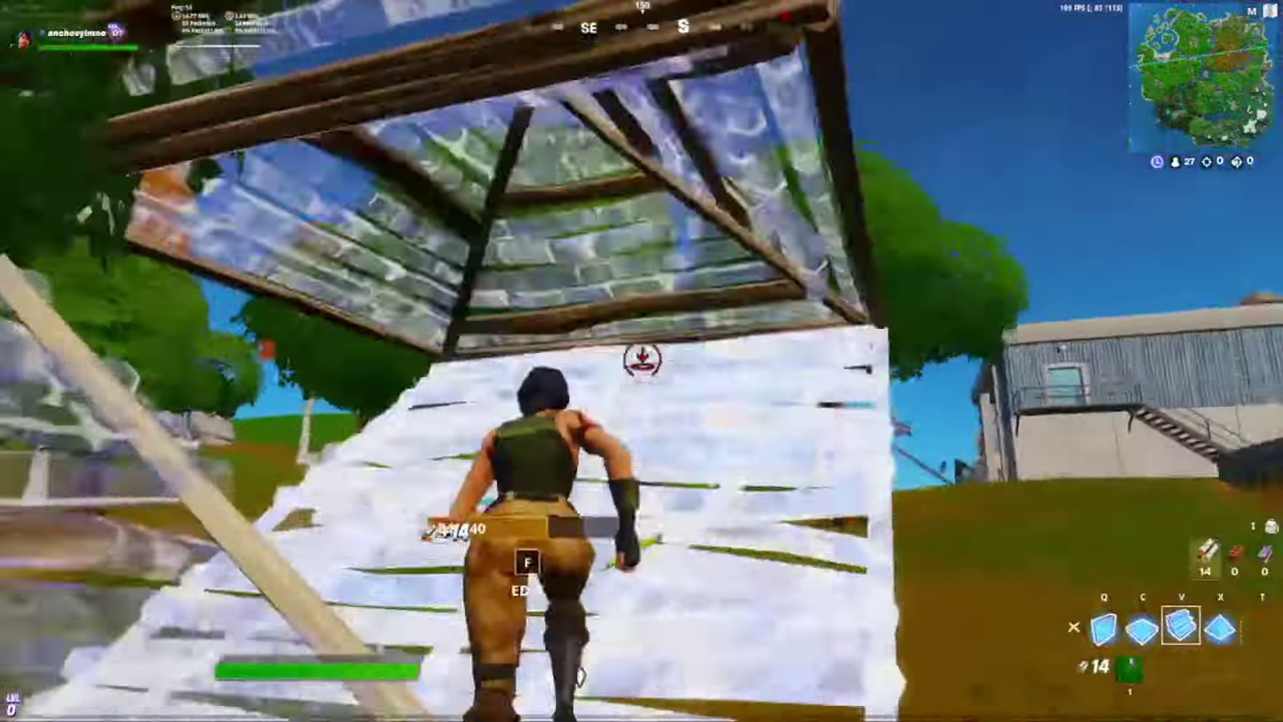
left_click(641, 361)
left_click(642, 361)
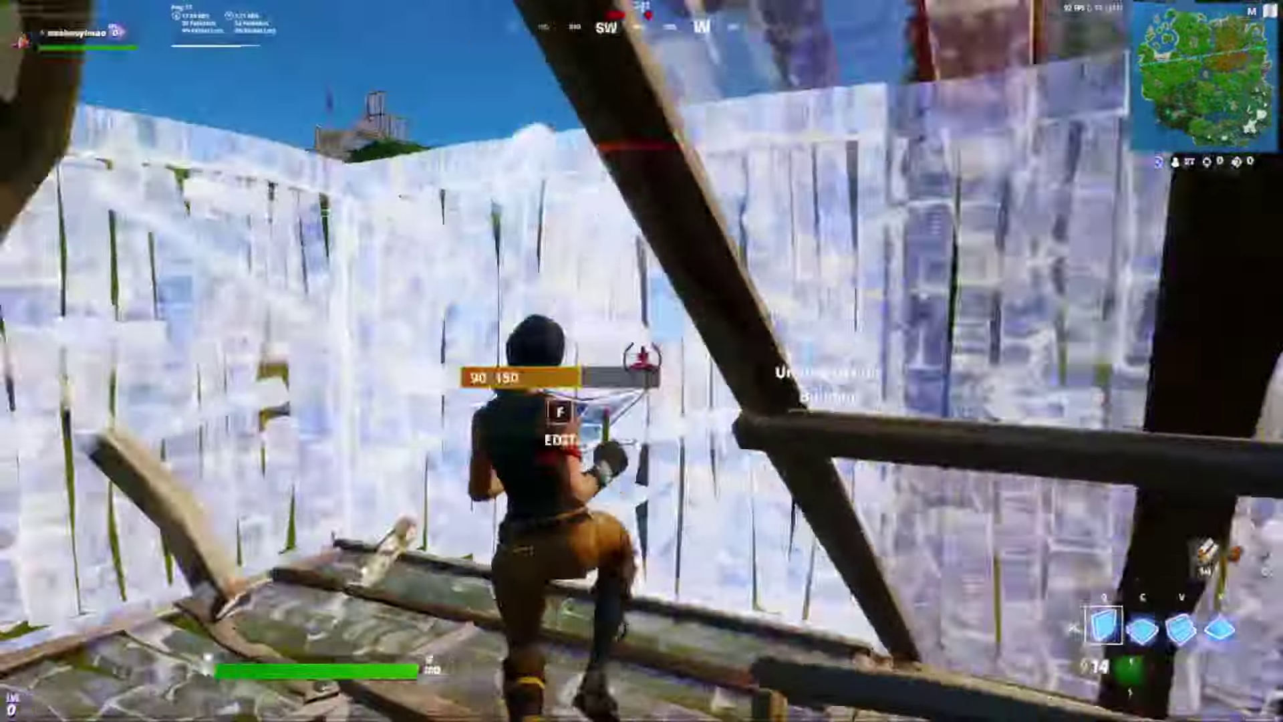
left_click(642, 360)
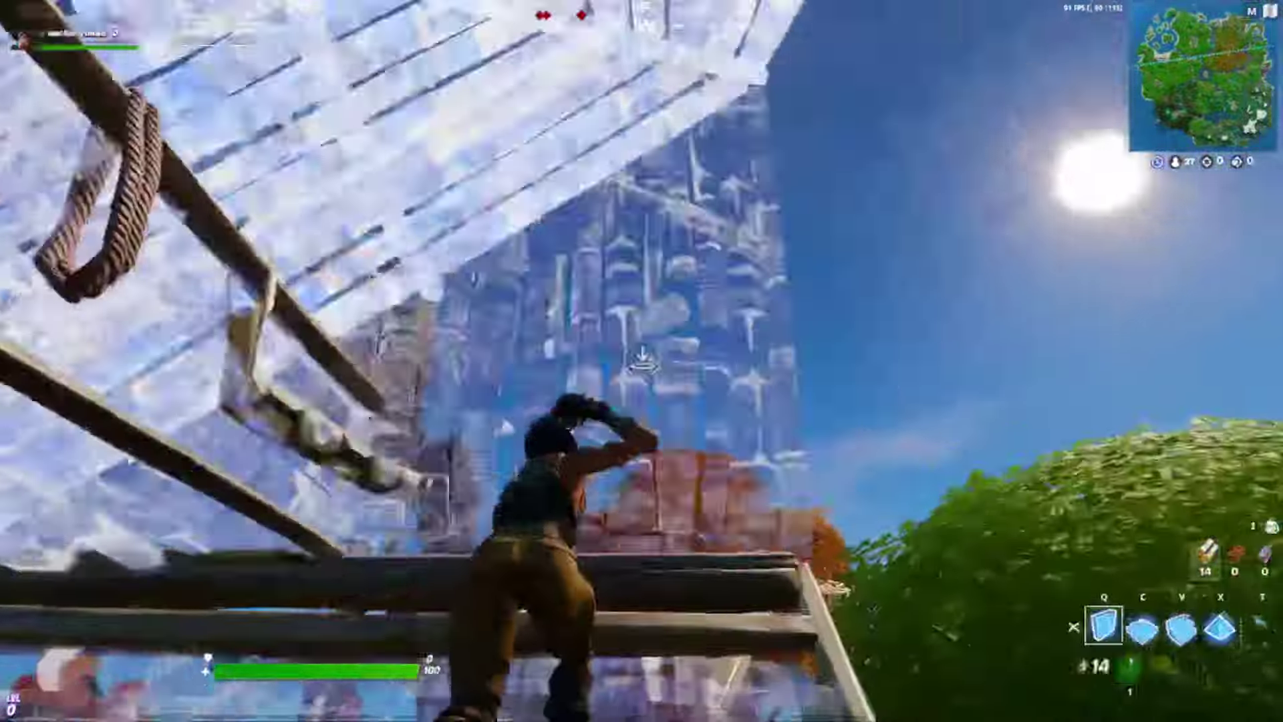
key("v")
left_click(642, 361)
- Place a cone overhead, edit the nearby pieces, and put up walls around the player
key("x")
left_click(642, 361)
key("f")
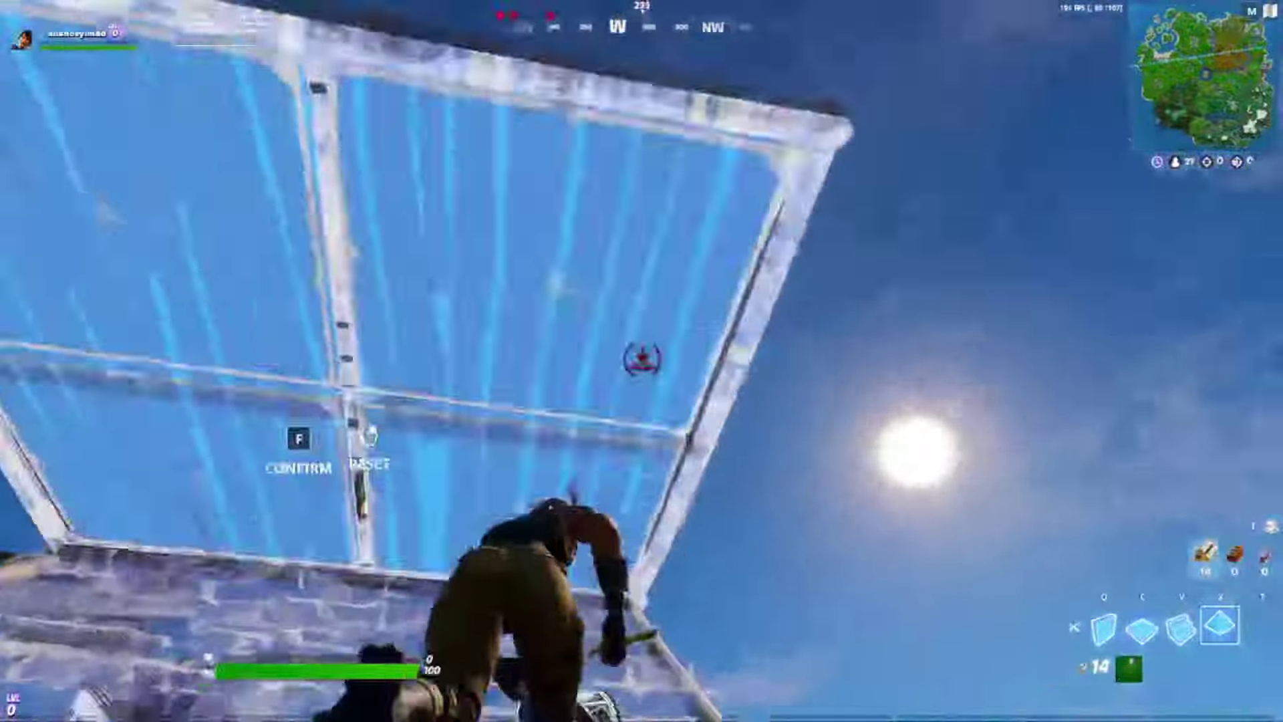
key("f")
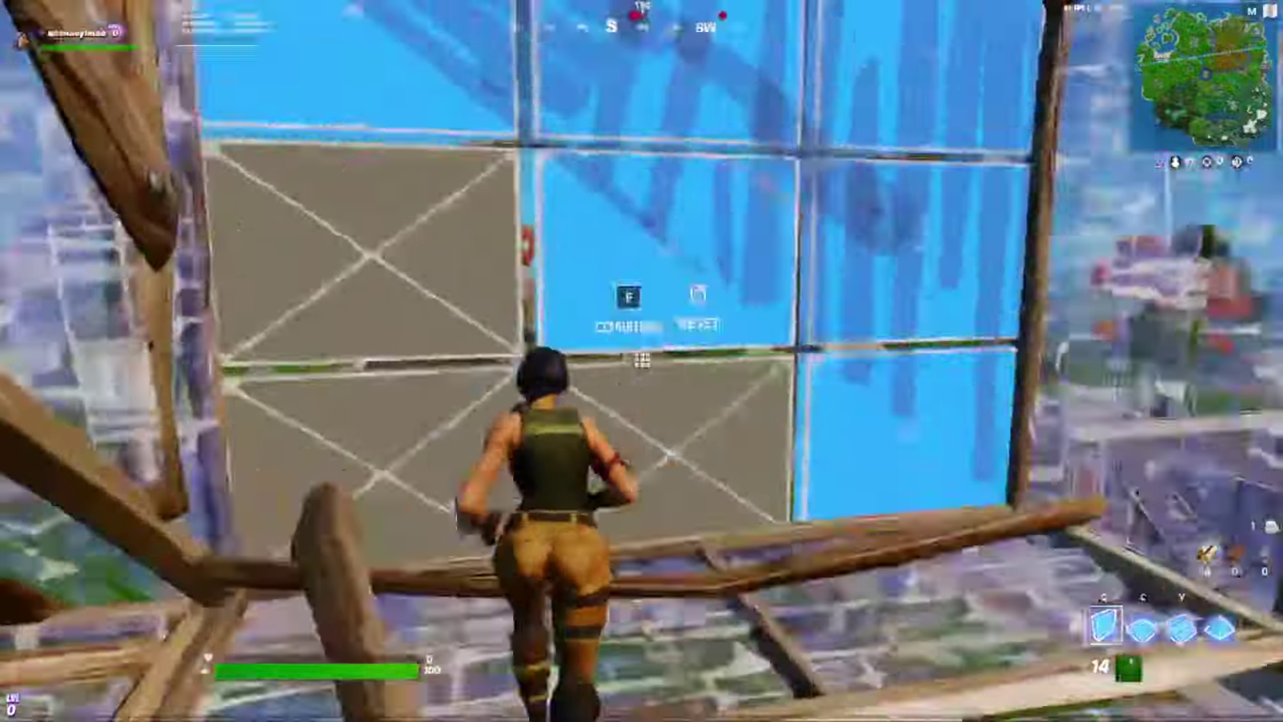
key("q")
left_click(642, 361)
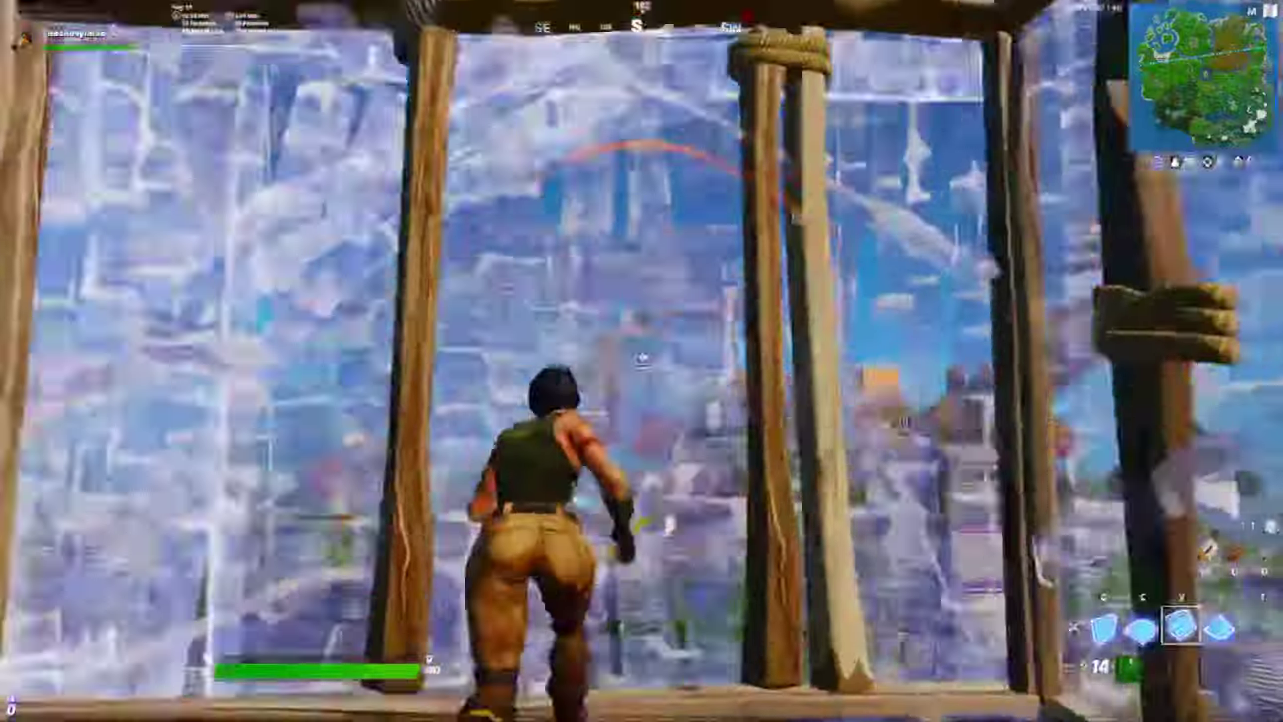
key("x")
key("f")
key("e")
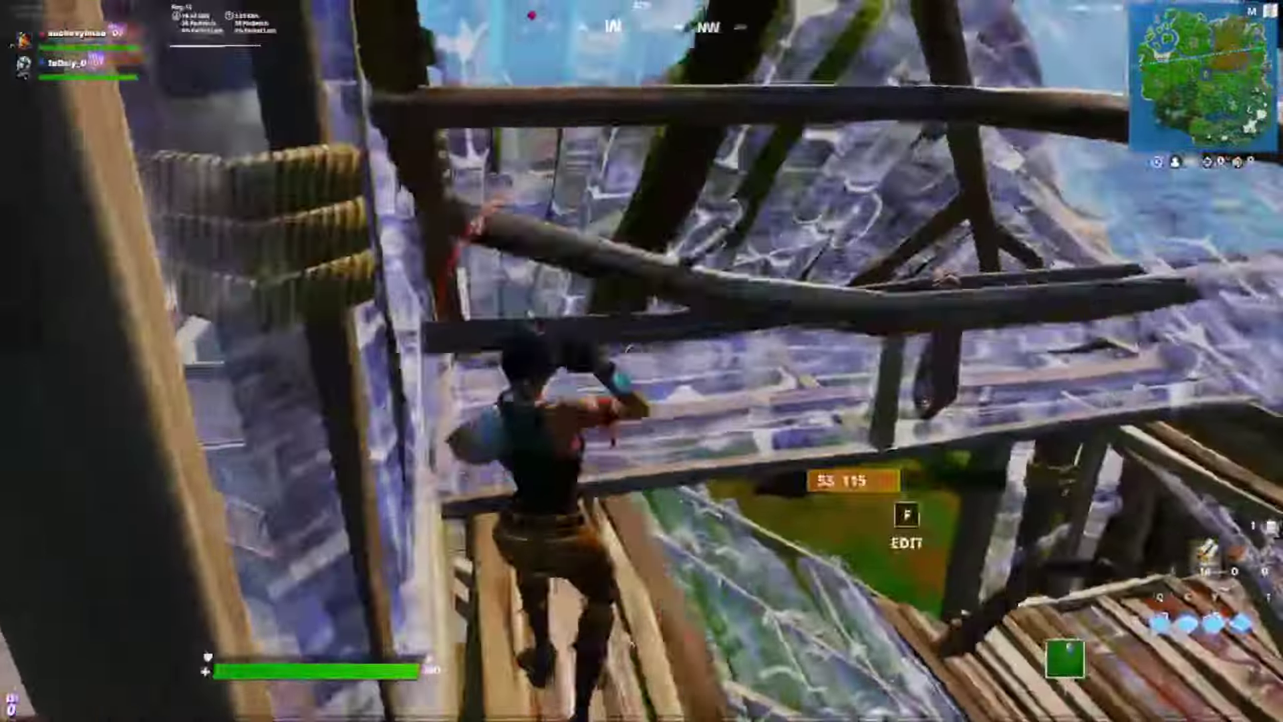
key("e")
- Place more ramps ahead and edit the overhead cones and pieces
key("v")
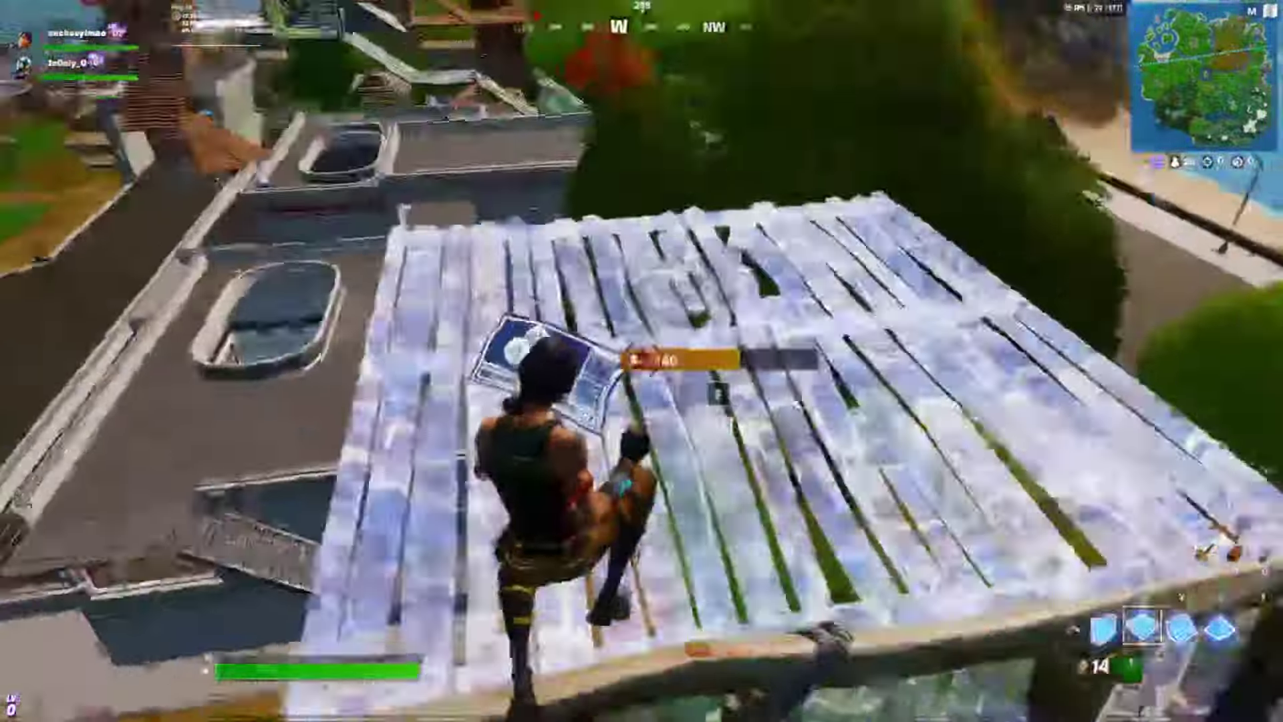
left_click(641, 361)
key("f")
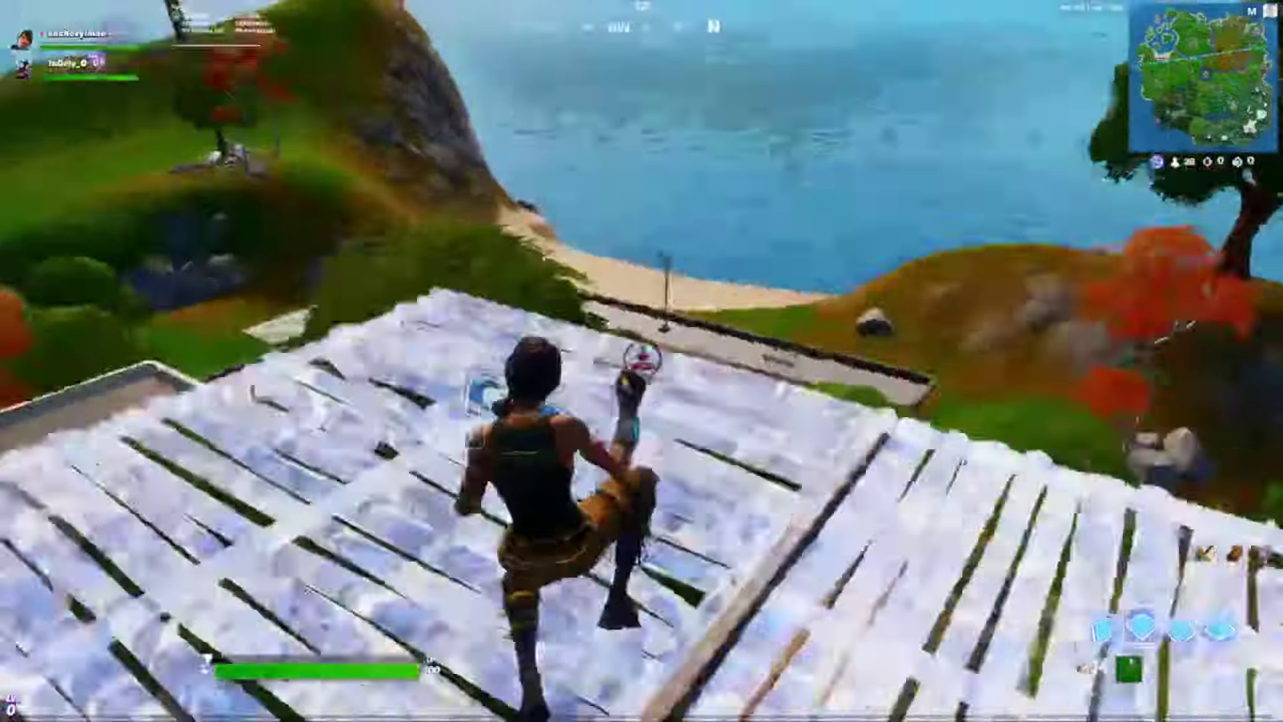
left_click(642, 361)
key("x")
key("f")
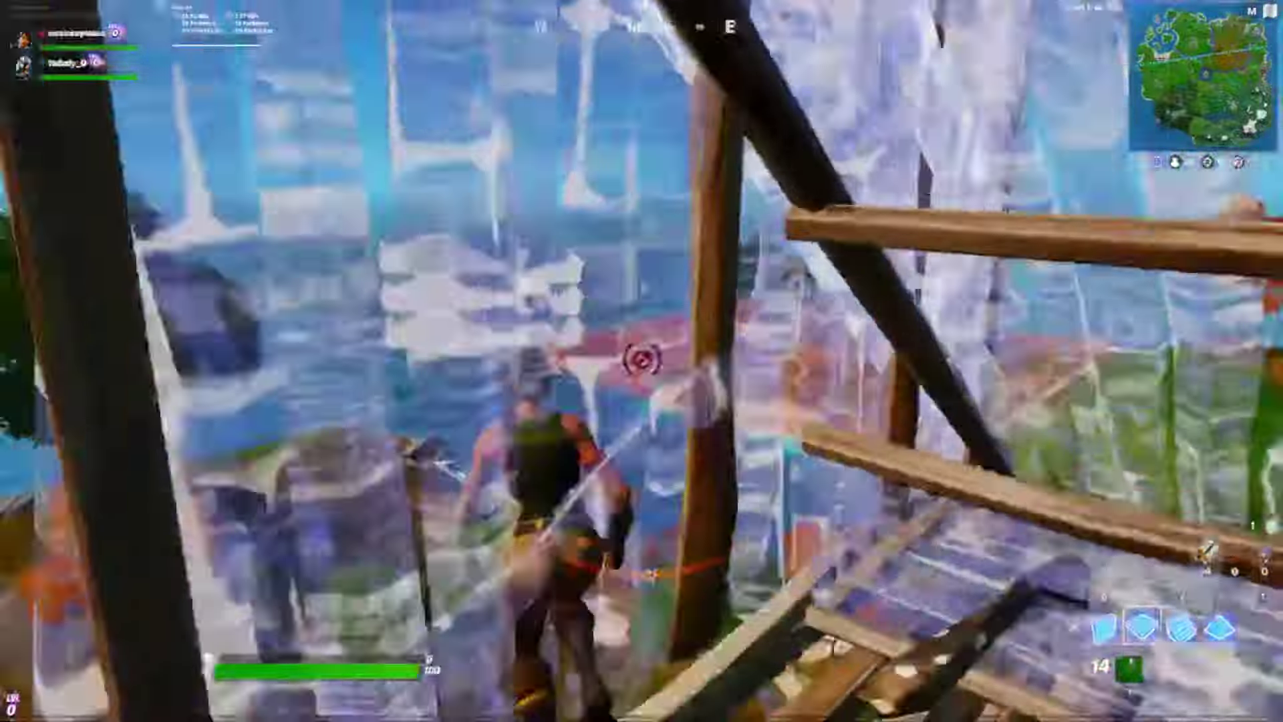
key("f")
key("f")
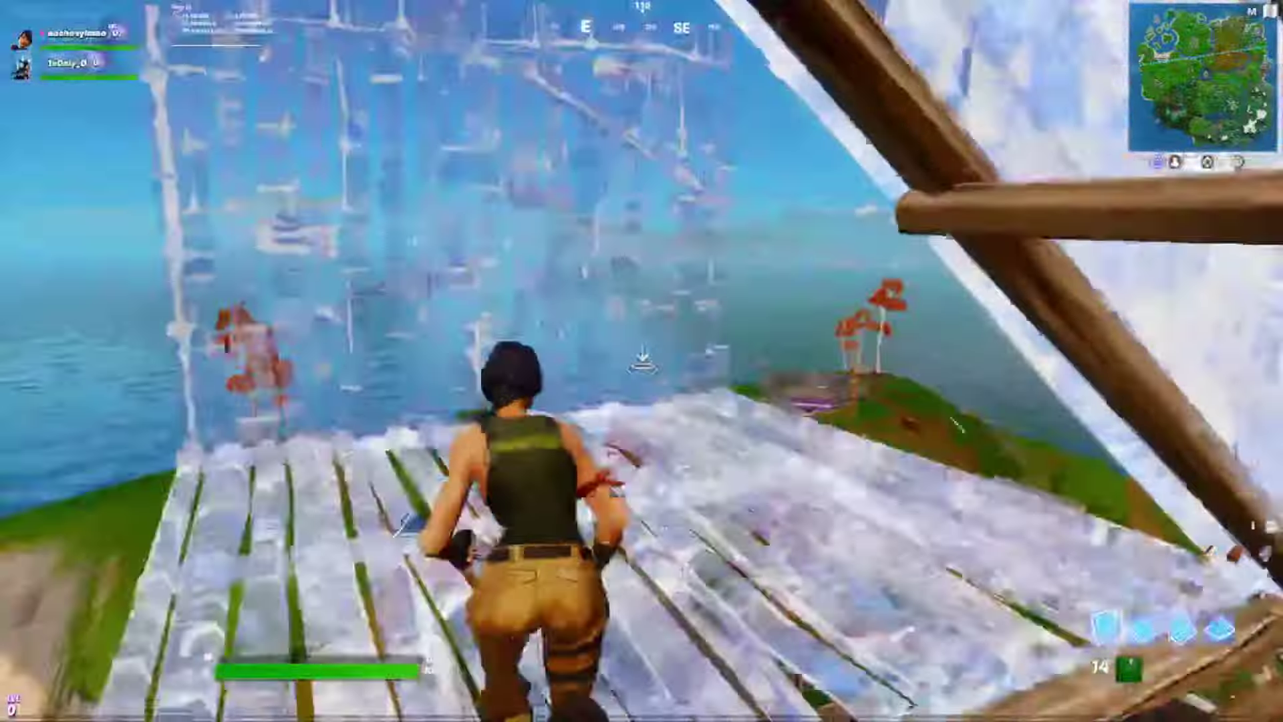
key("f")
key("f")
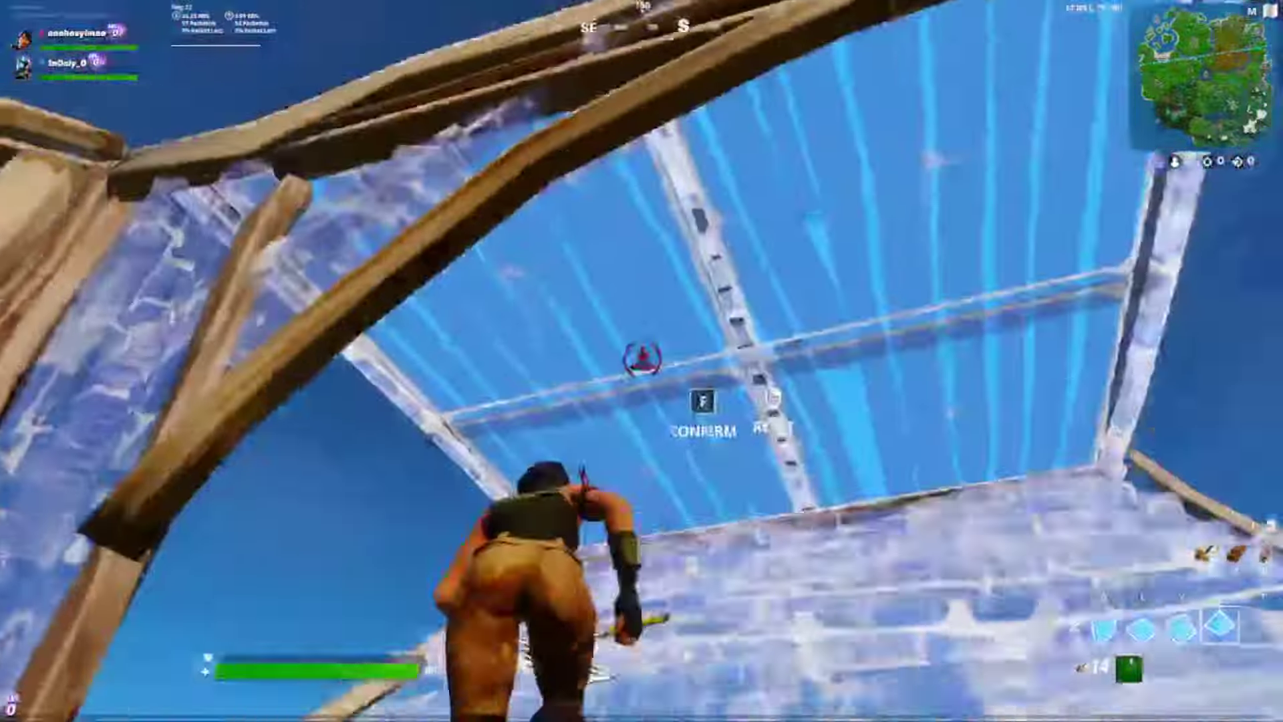
- Build wooden floors, walls and a ramp overhead and around the player
key("z")
left_click(642, 361)
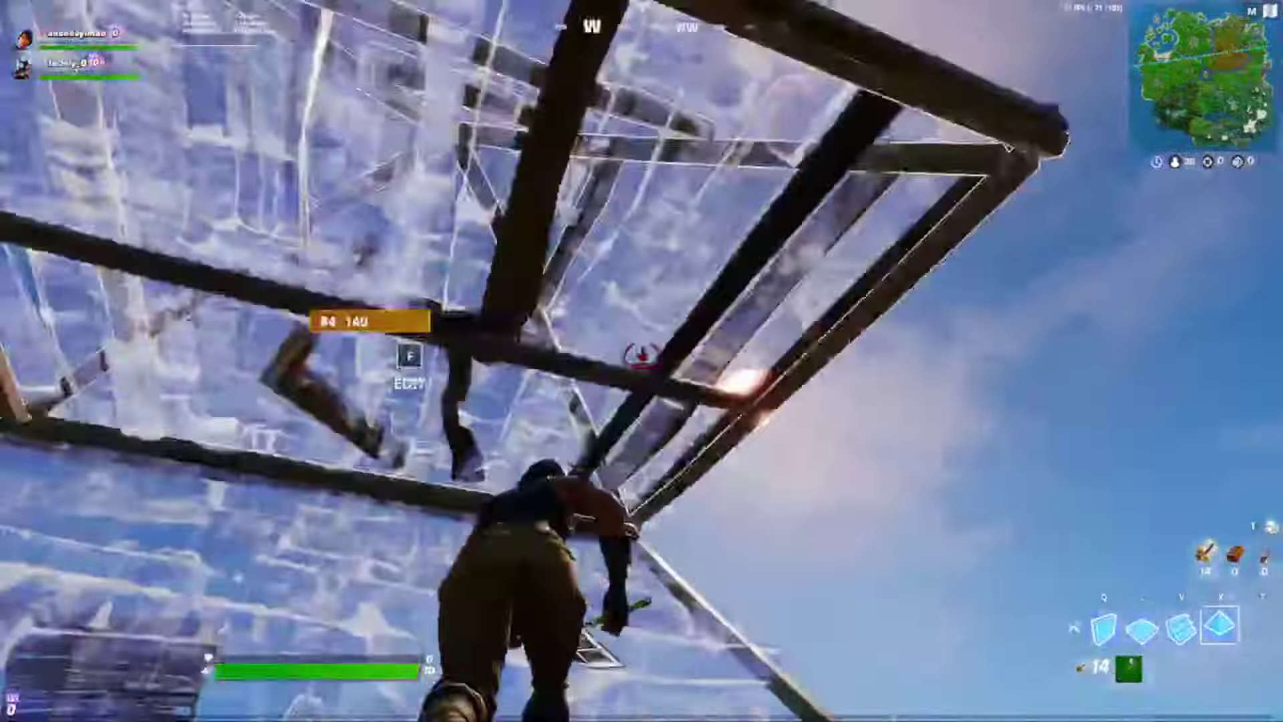
left_click(642, 361)
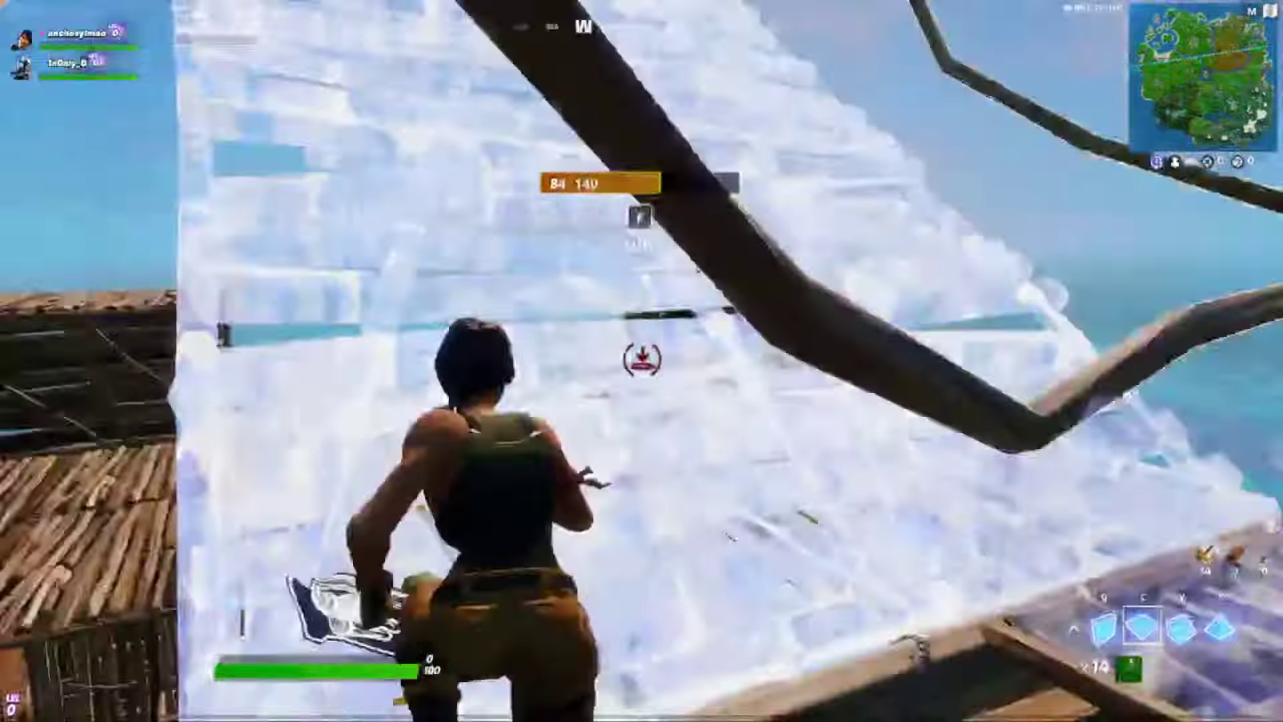
left_click(642, 361)
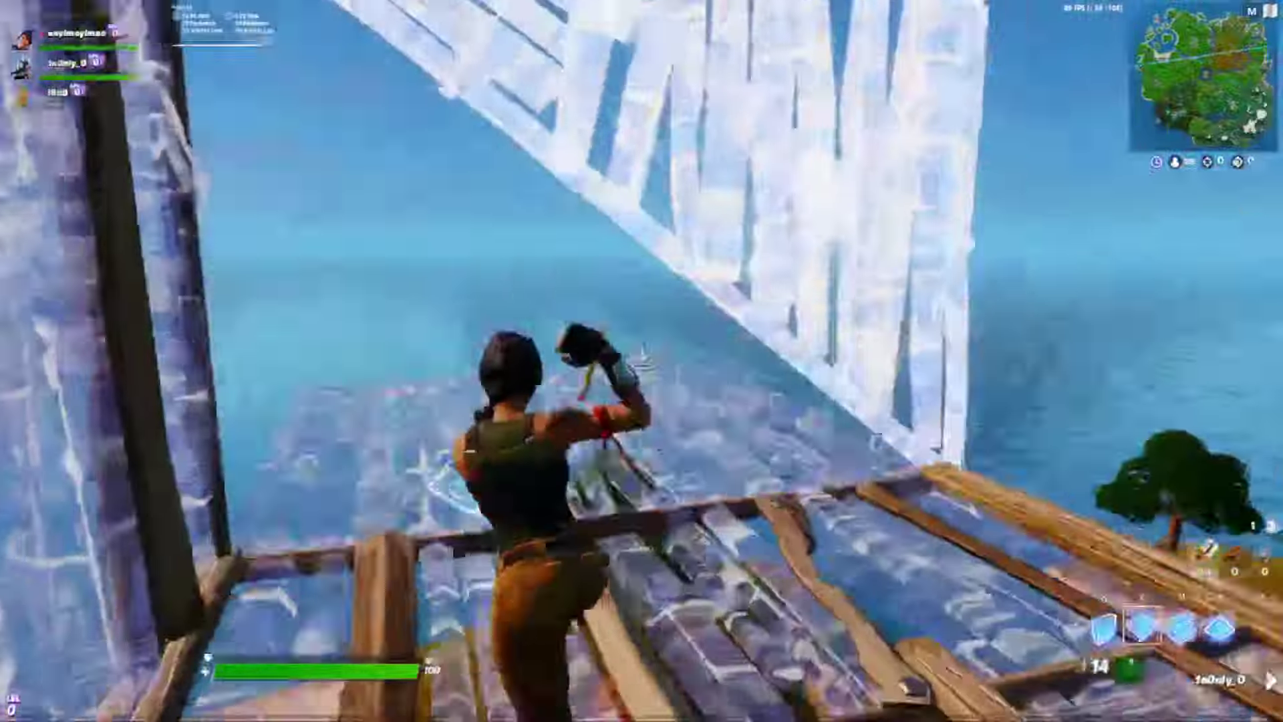
left_click(641, 361)
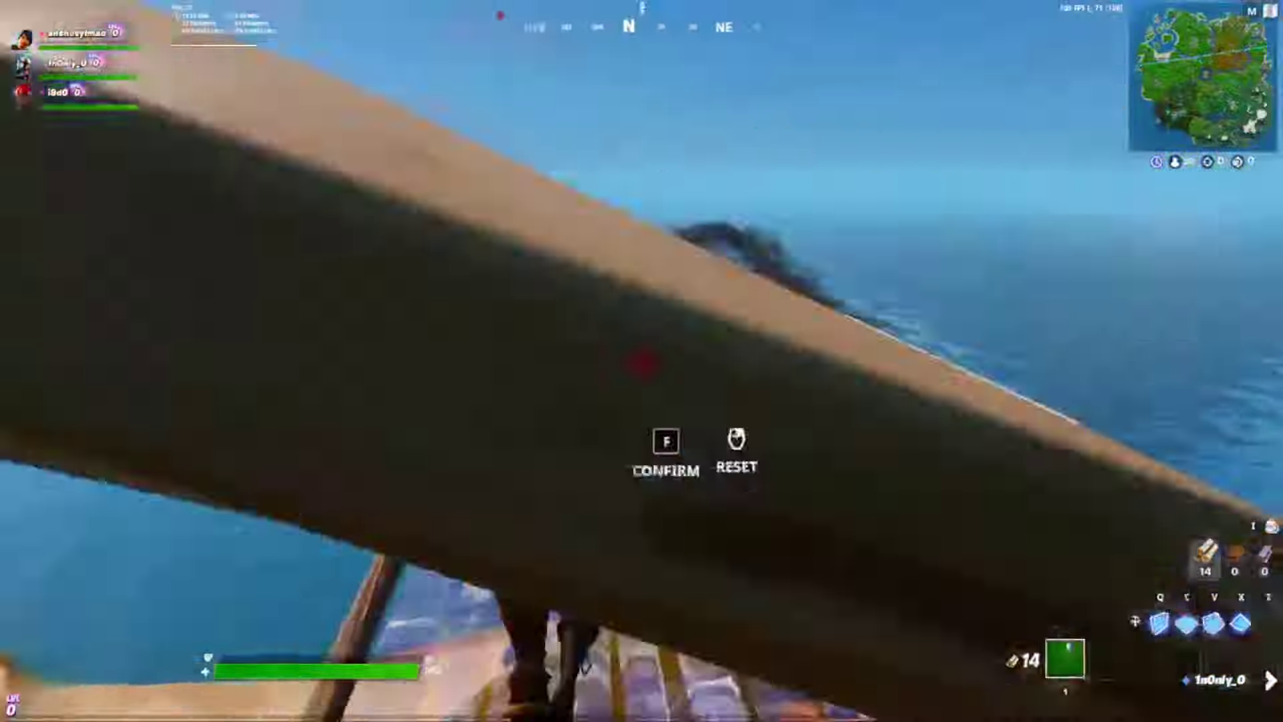
left_click(641, 361)
left_click(641, 361)
- Add walls, metal pieces and a metal ramp as the battle bus countdown nears zero
key("q")
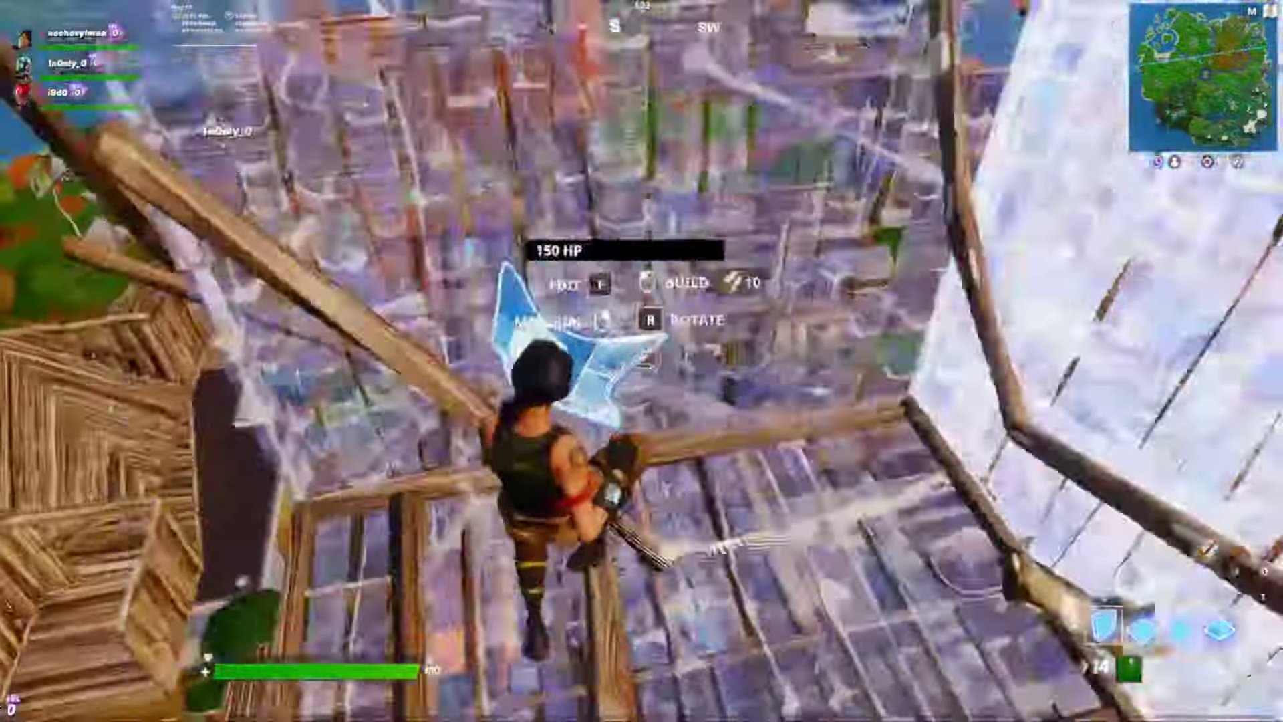
left_click(642, 361)
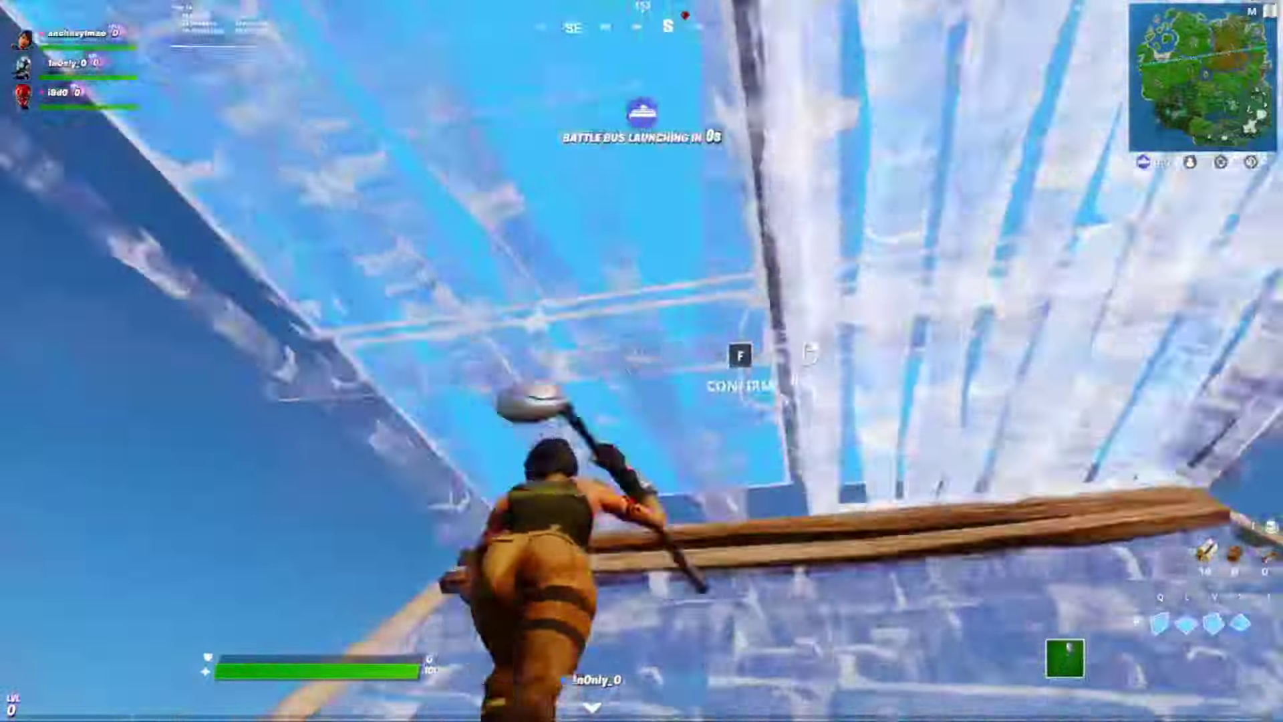
left_click(642, 361)
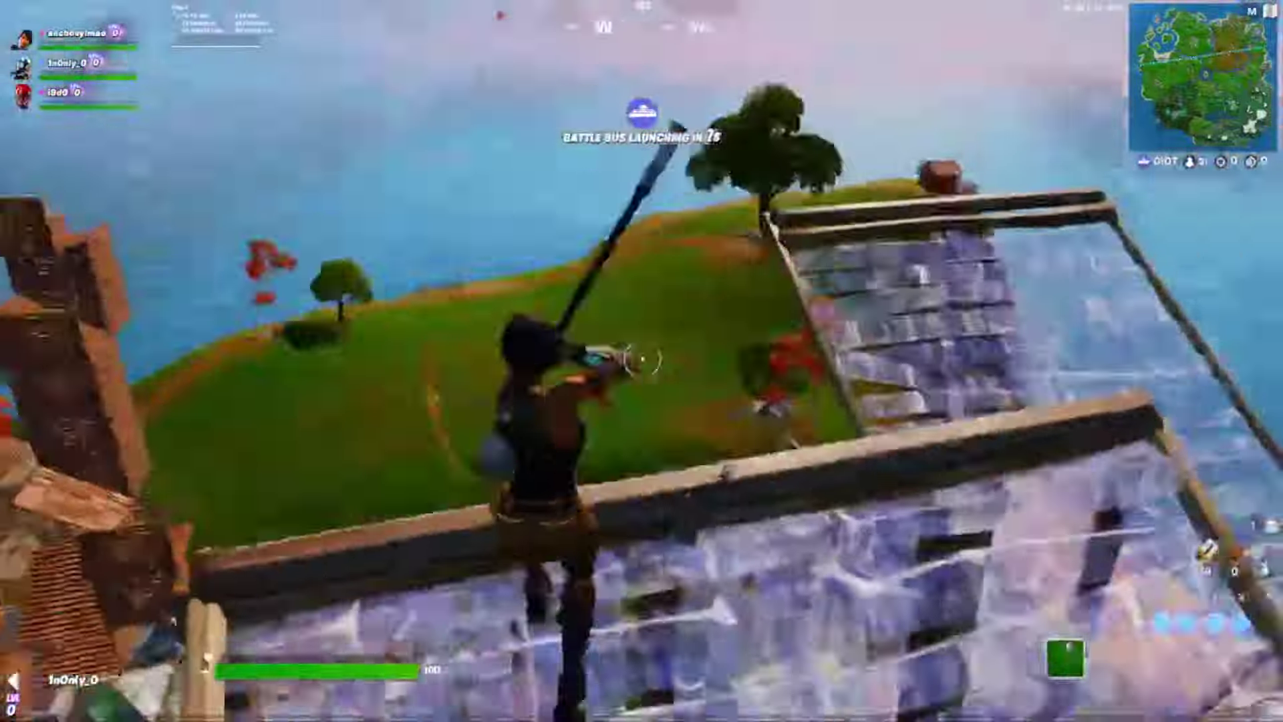
left_click(642, 361)
key("q")
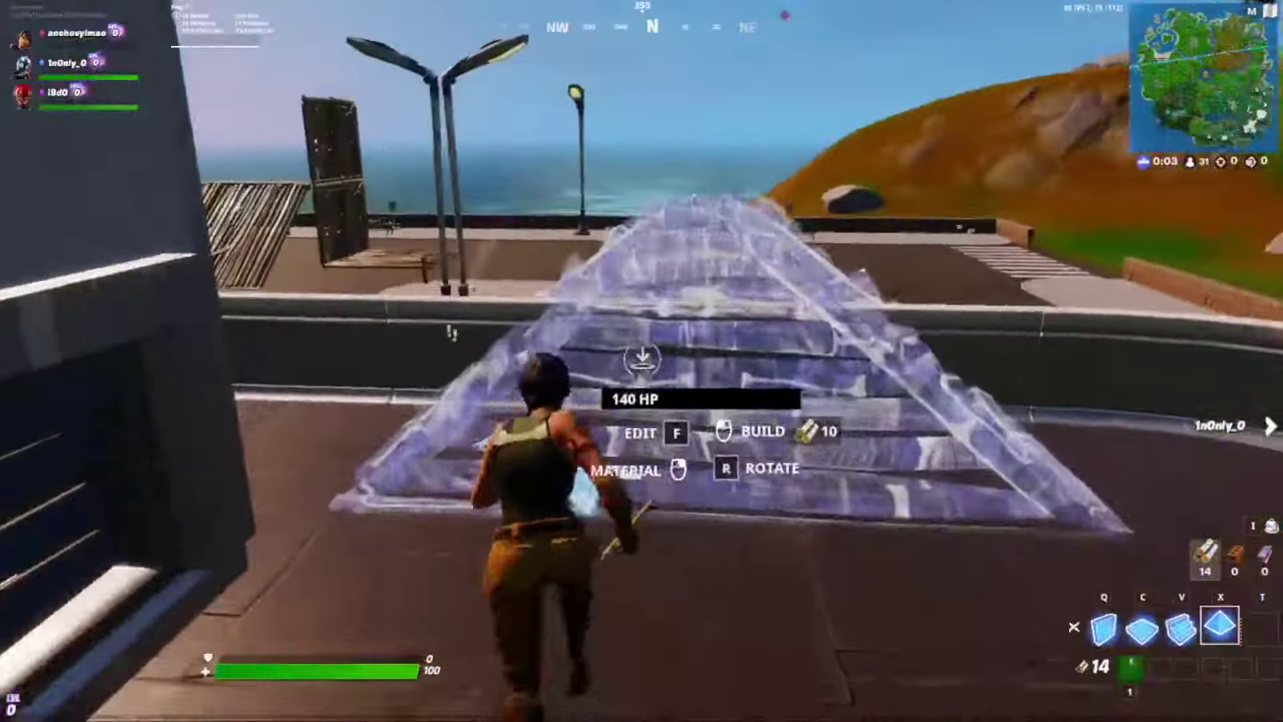
left_click(642, 361)
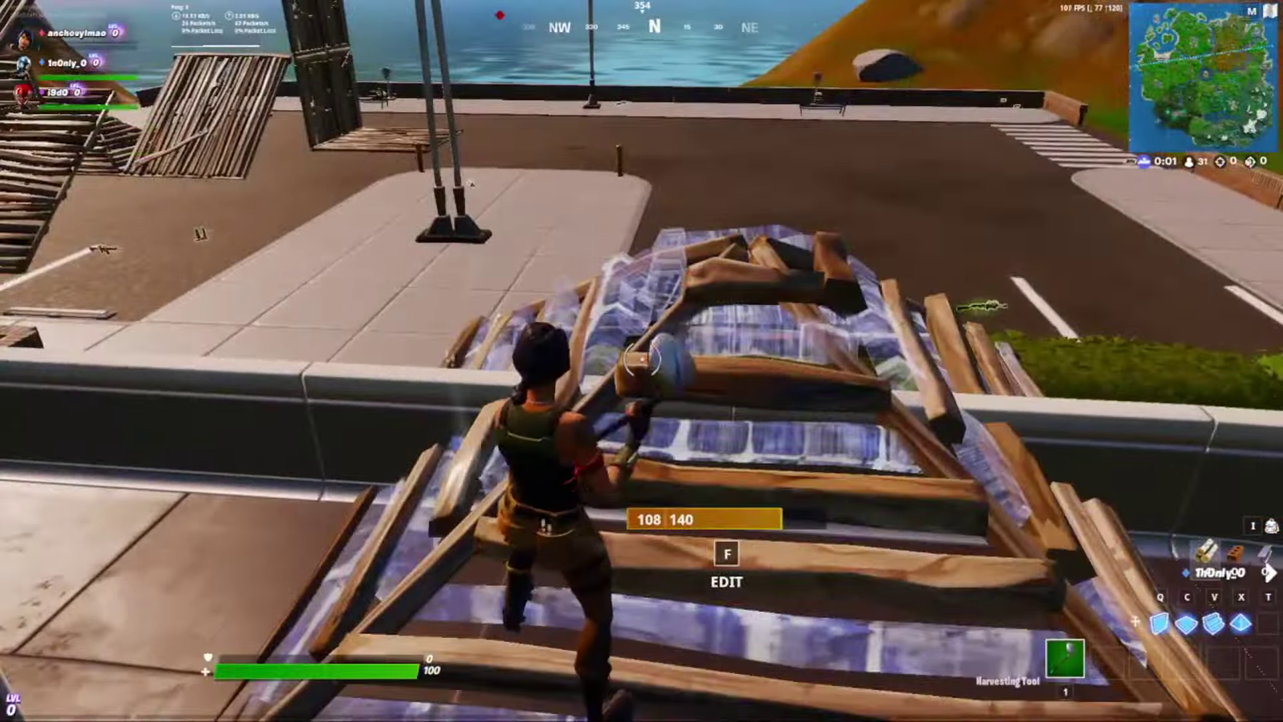